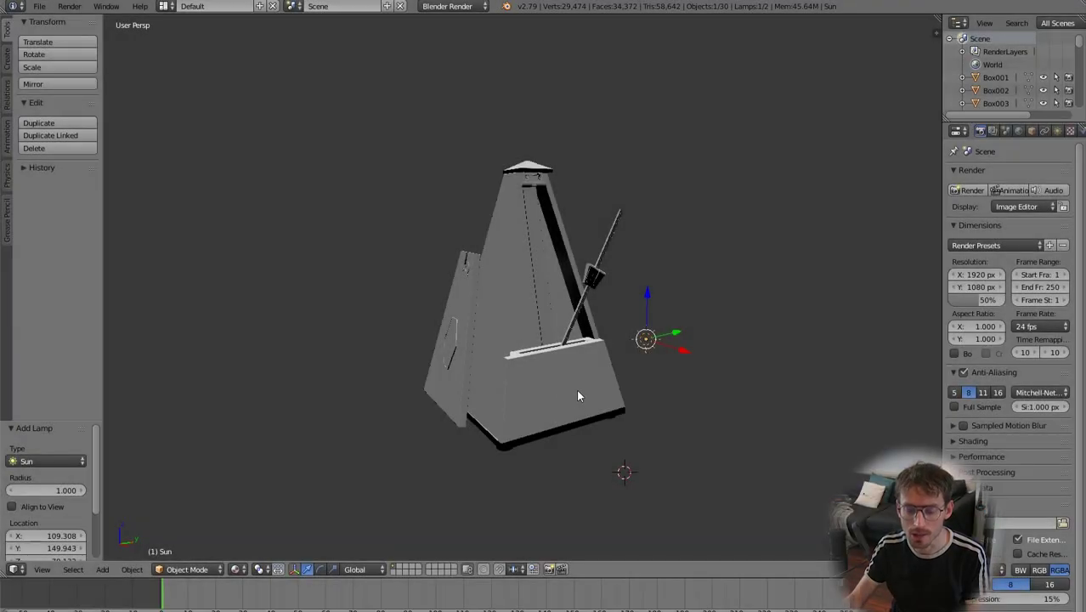
Step: Orbit the Blender viewport to look over the finished metronome model
middle_click_drag(566, 410, 531, 401)
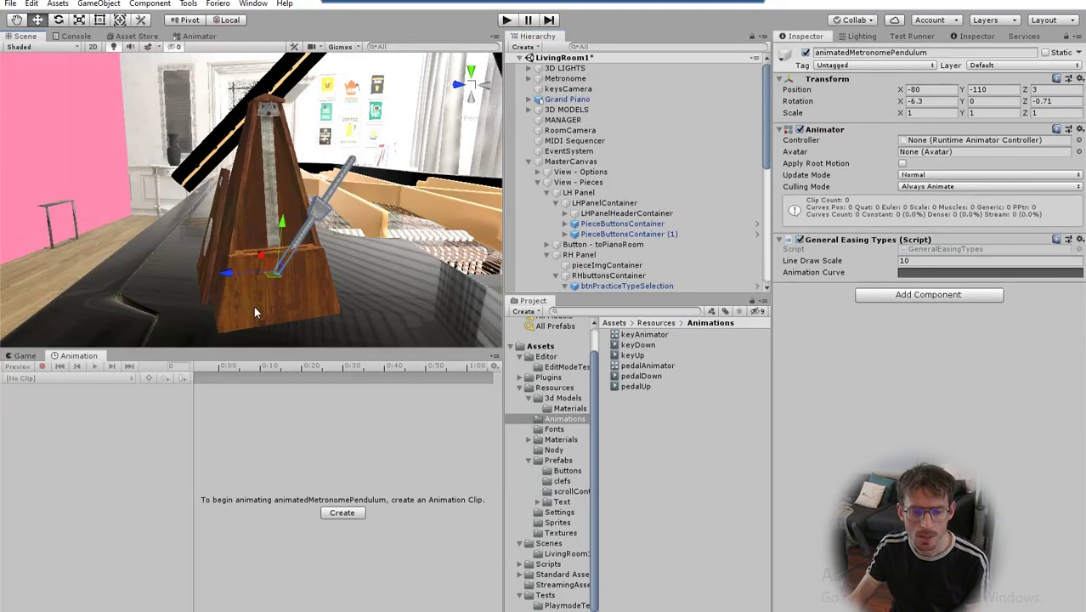
Step: Select the animatedMetronomePendulum object and swing its Rotation X to test it
left_click(273, 299)
left_click(367, 277)
left_click_drag(365, 276, 320, 300, "alt")
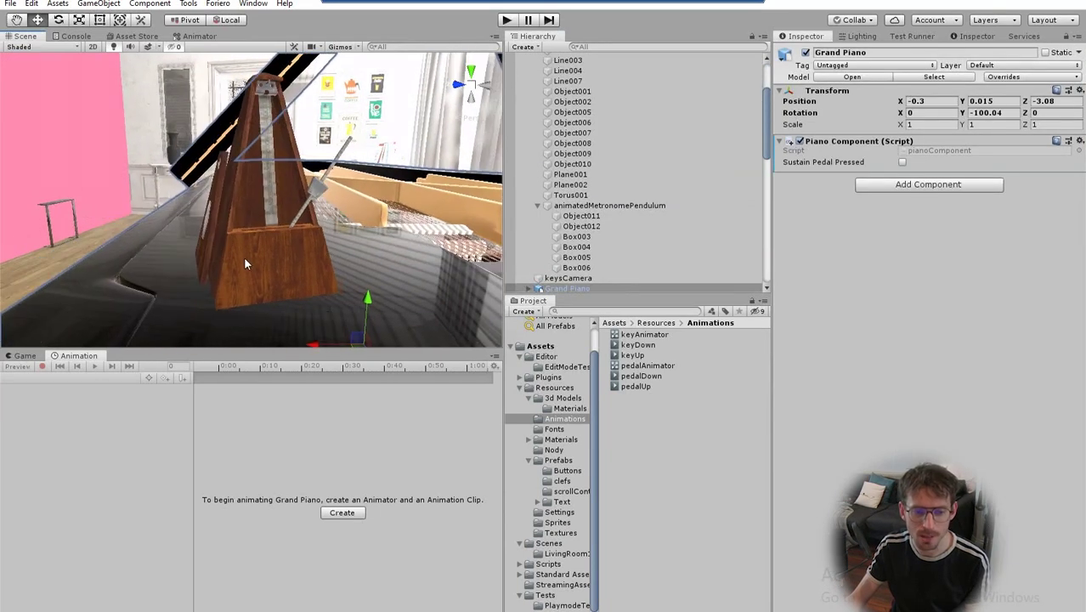
left_click(293, 225)
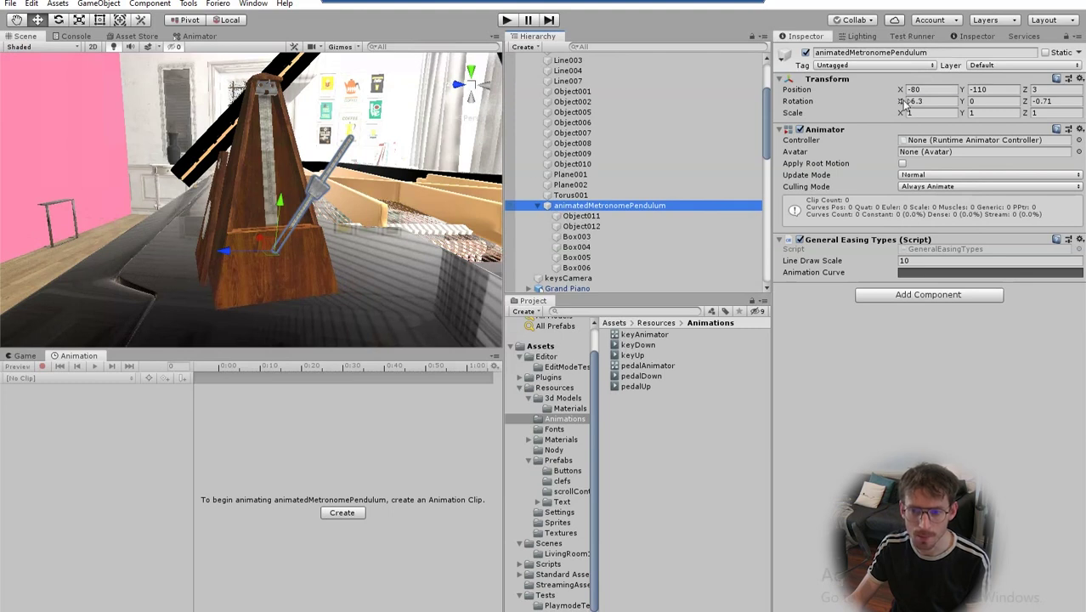
left_click_drag(902, 101, 727, 244)
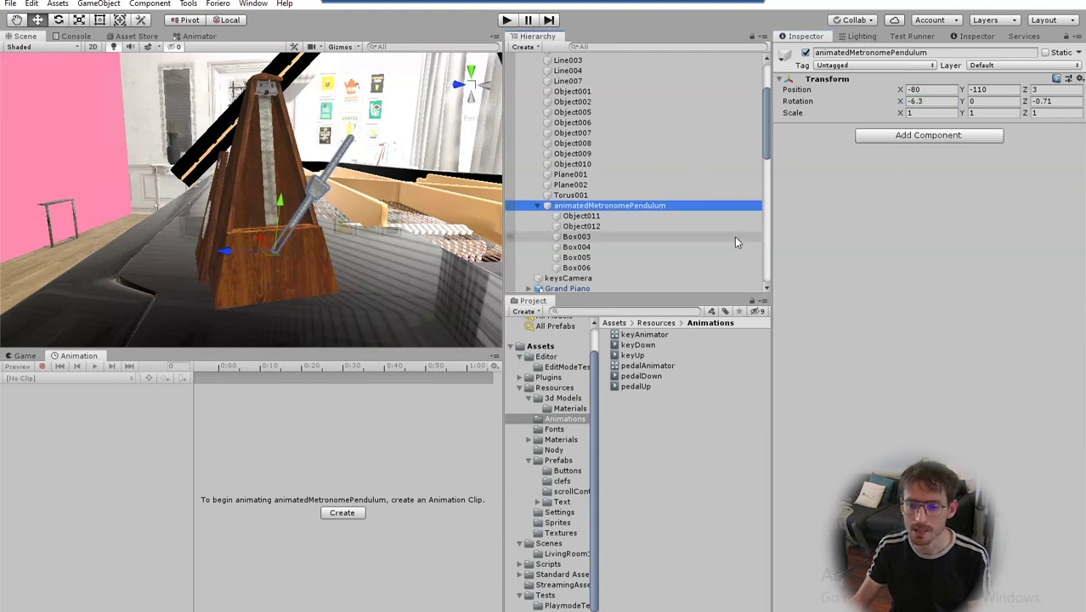
Step: Add an Animator component to the pendulum object
left_click(916, 136)
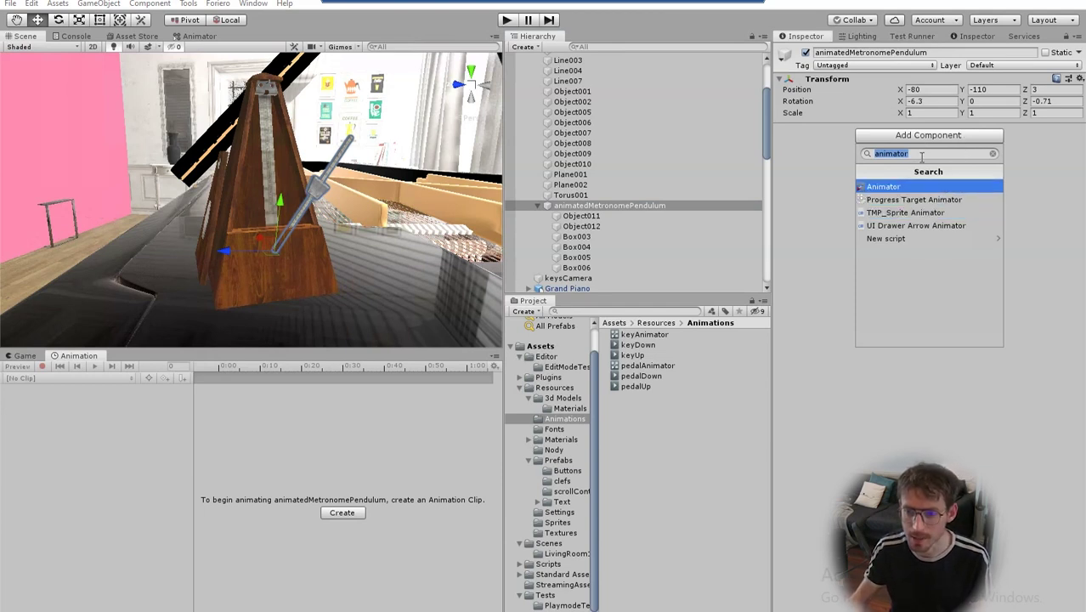
left_click(929, 153)
left_click(894, 190)
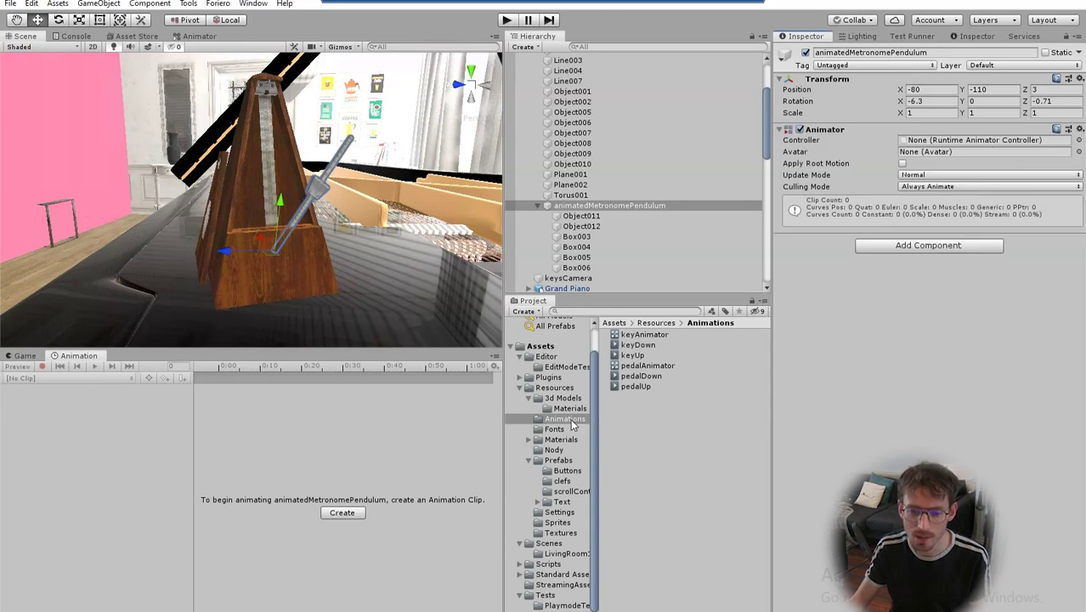
Step: Create a metronomeAnimator controller in Animations and assign it to the Animator's Controller field
right_click(650, 455)
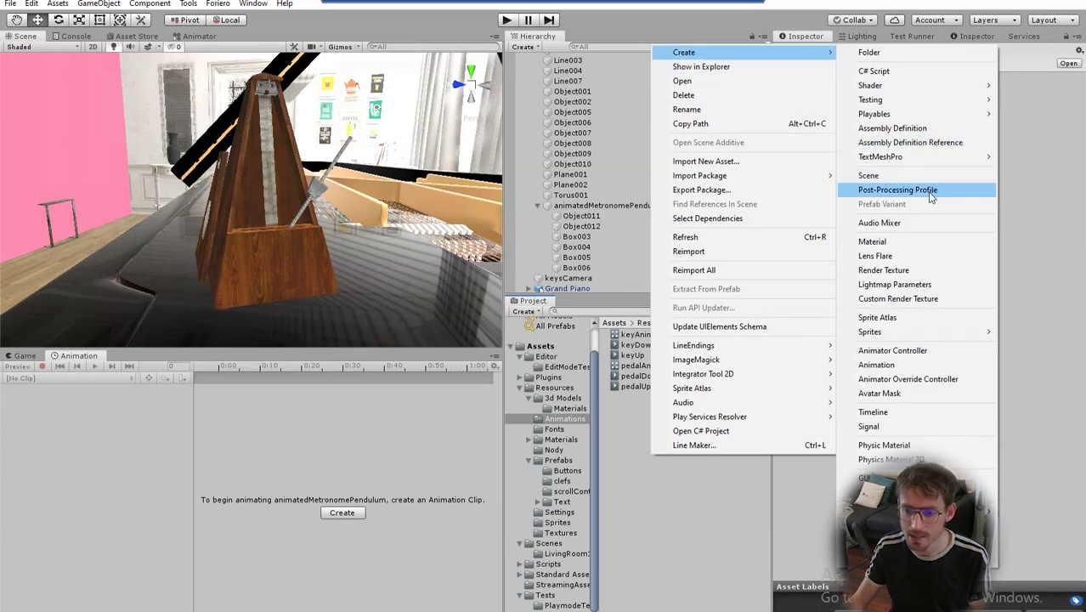
left_click(911, 352)
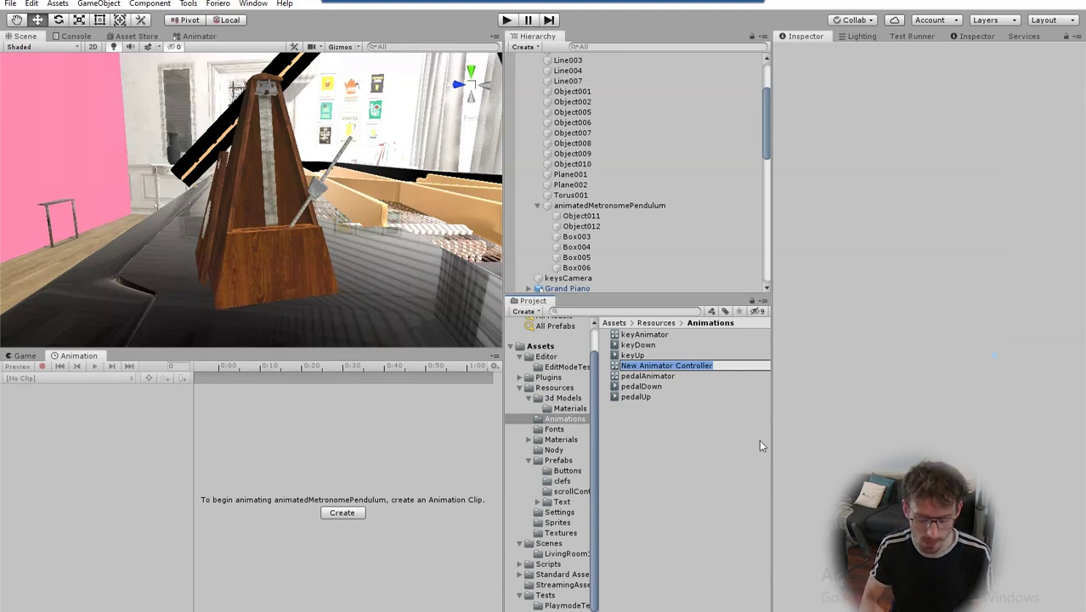
type("metronomeA")
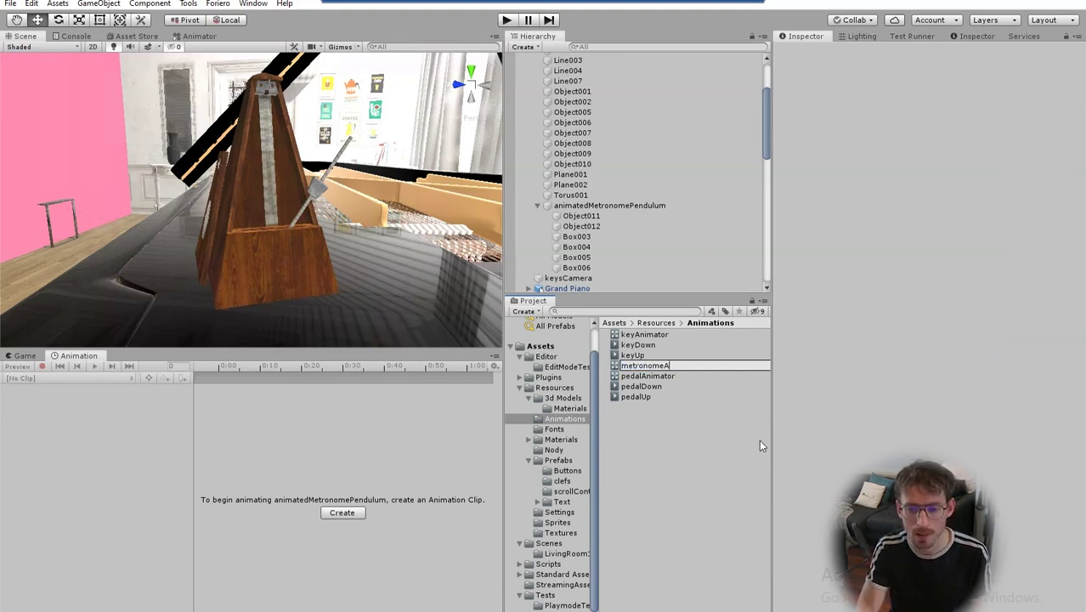
type("nimator")
key("Return")
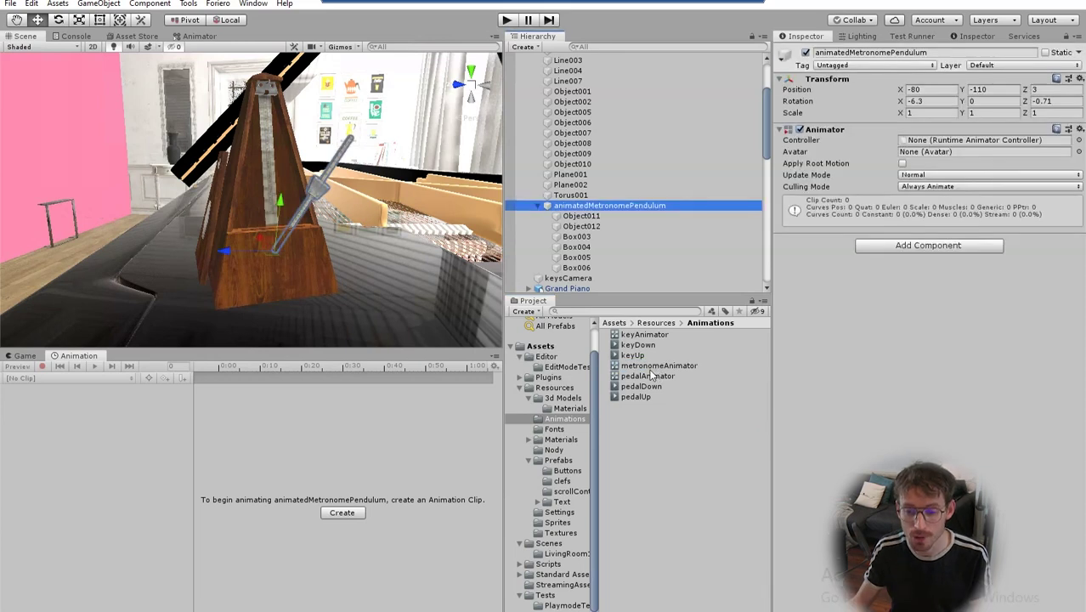
left_click_drag(648, 368, 930, 145)
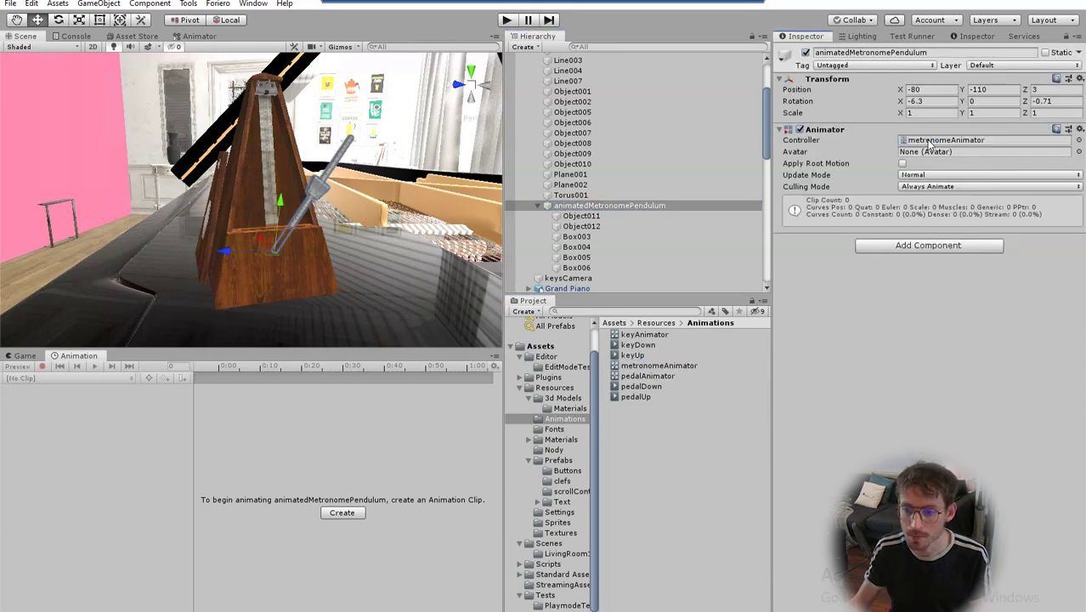
left_click(644, 441)
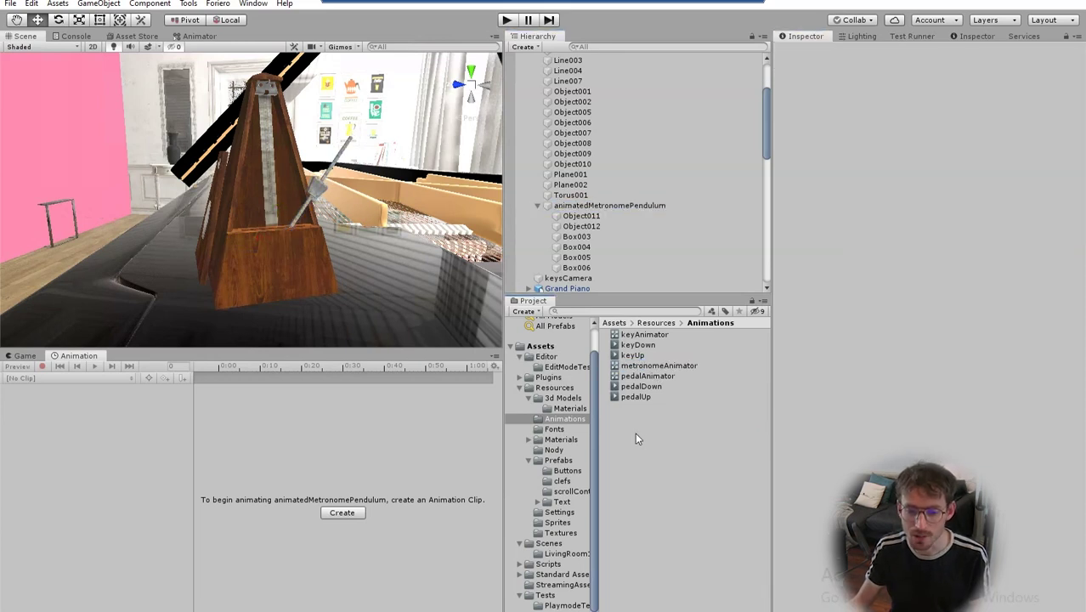
Step: Create a new animation clip named pendulumFullSwing in the Animations folder
right_click(638, 438)
mouse_move(703, 33)
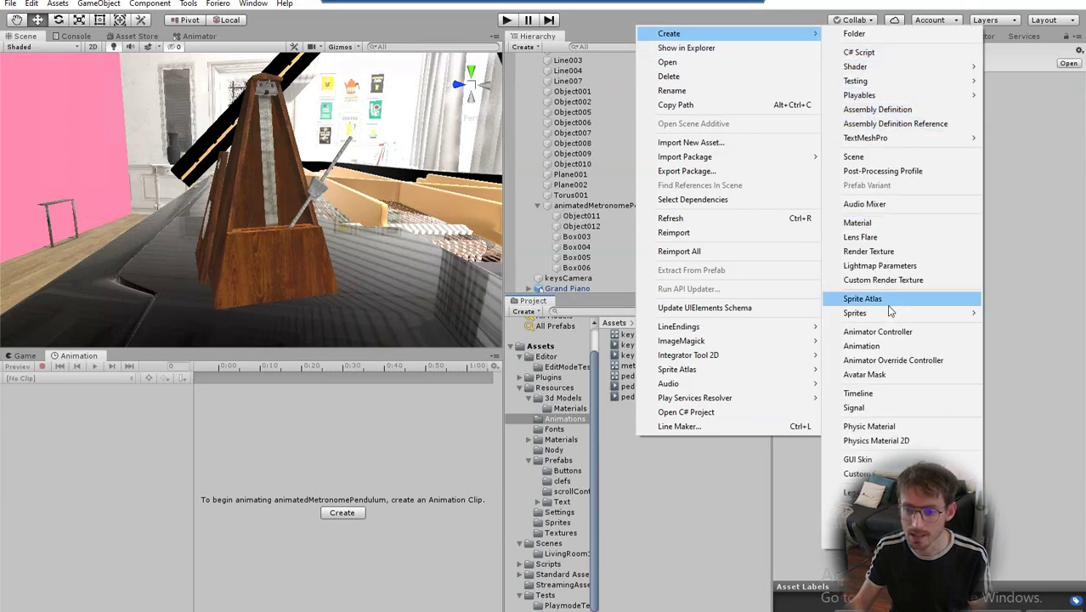
left_click(881, 346)
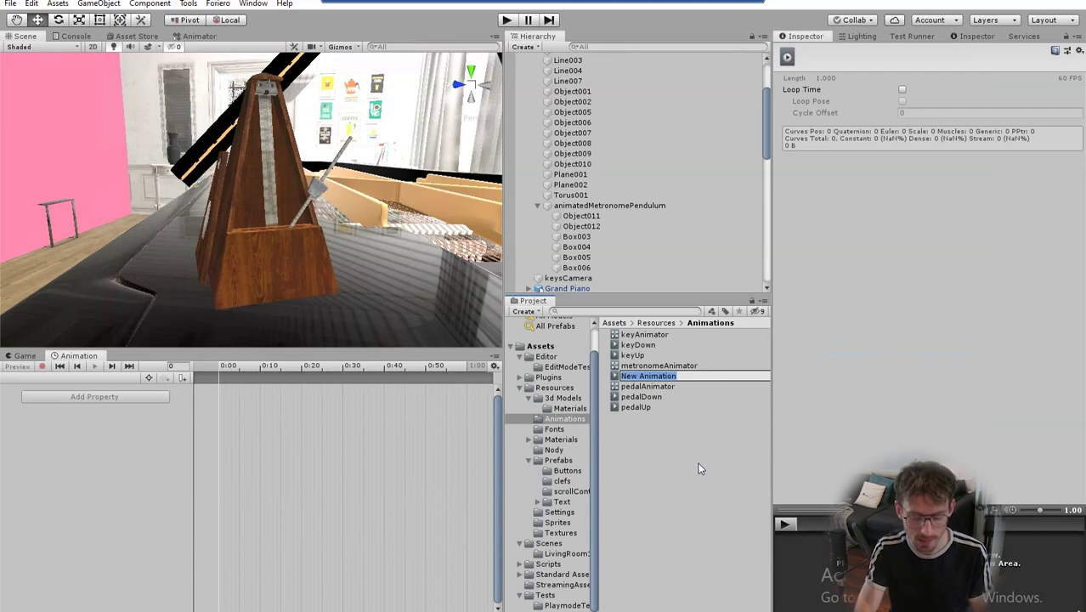
type("pendulumFullSwing")
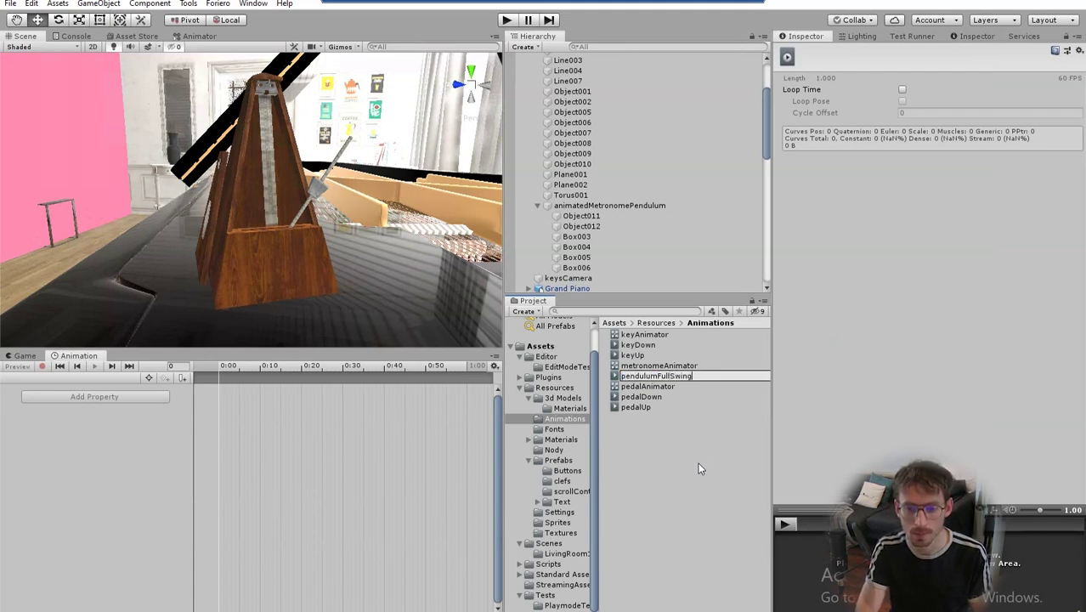
key("Return")
Step: Add pendulumFullSwing to metronomeAnimator's Base Layer as the default state, then select the pendulum
double_click(660, 367)
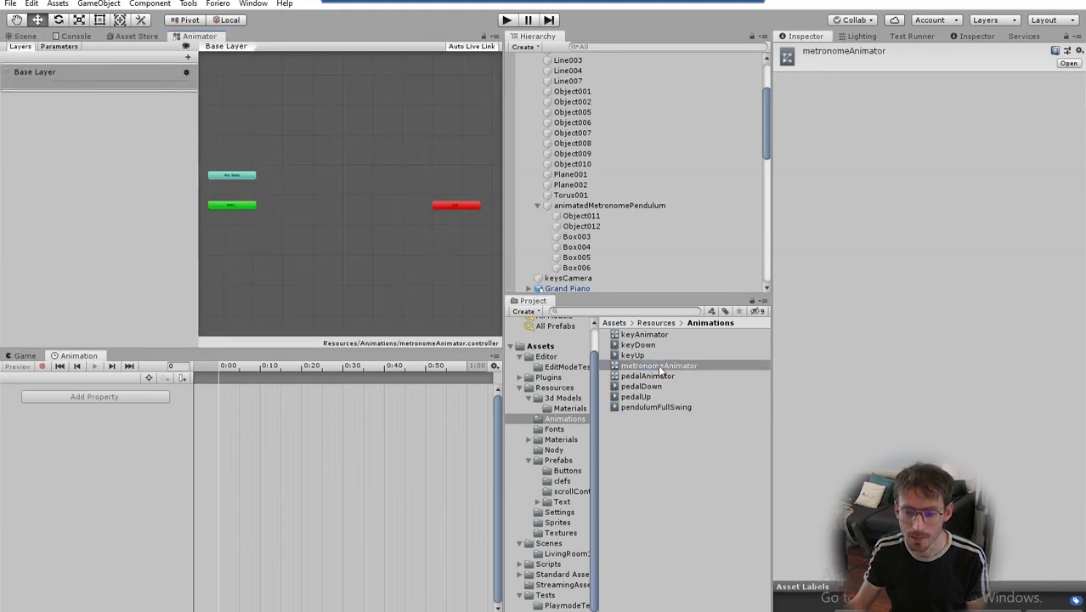
left_click(332, 250)
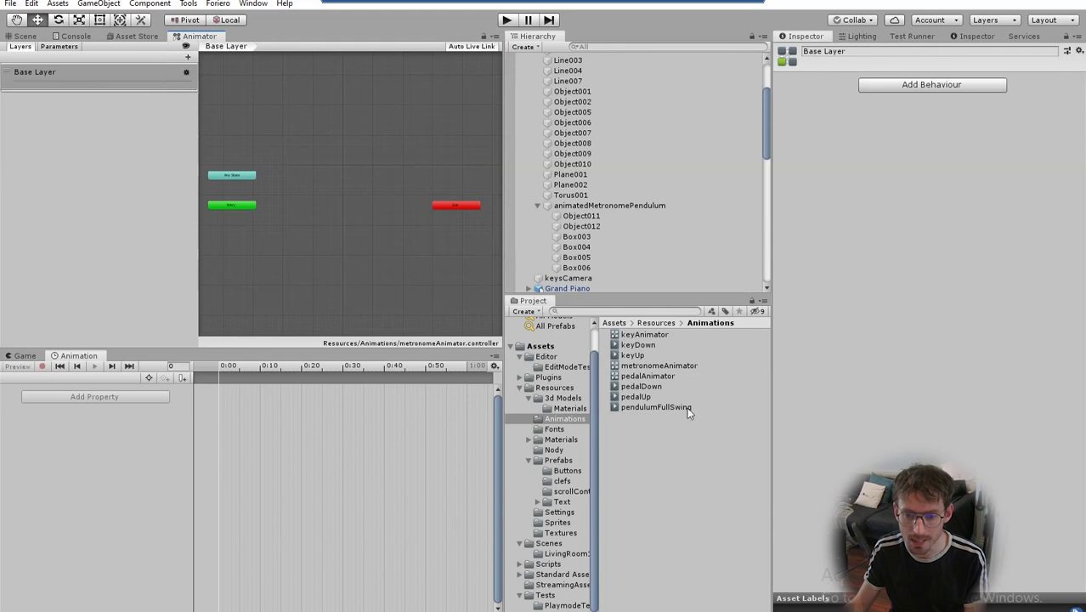
left_click_drag(663, 407, 352, 279)
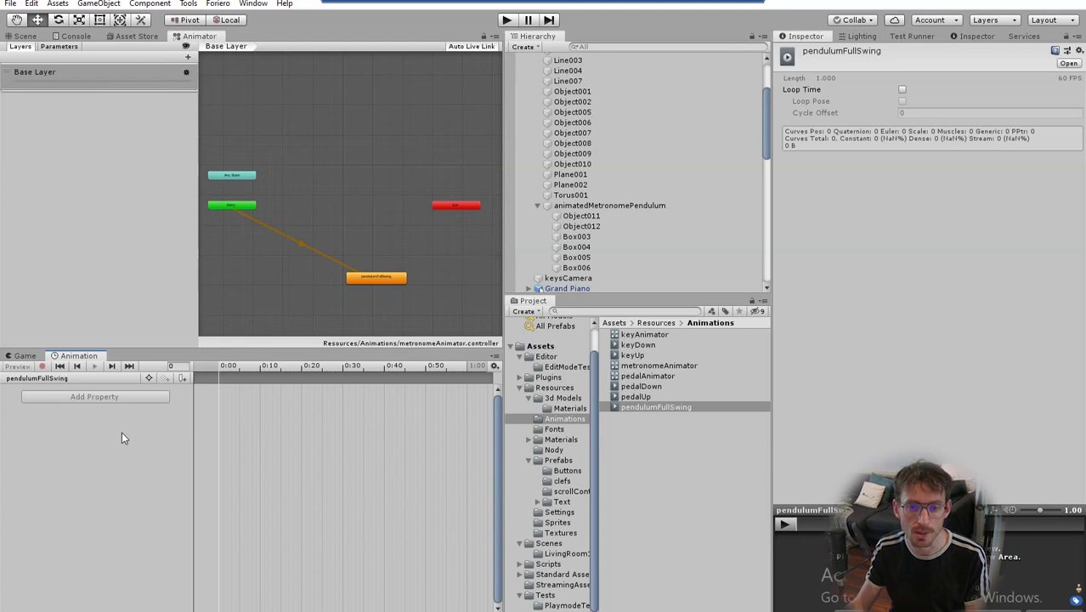
left_click(599, 207)
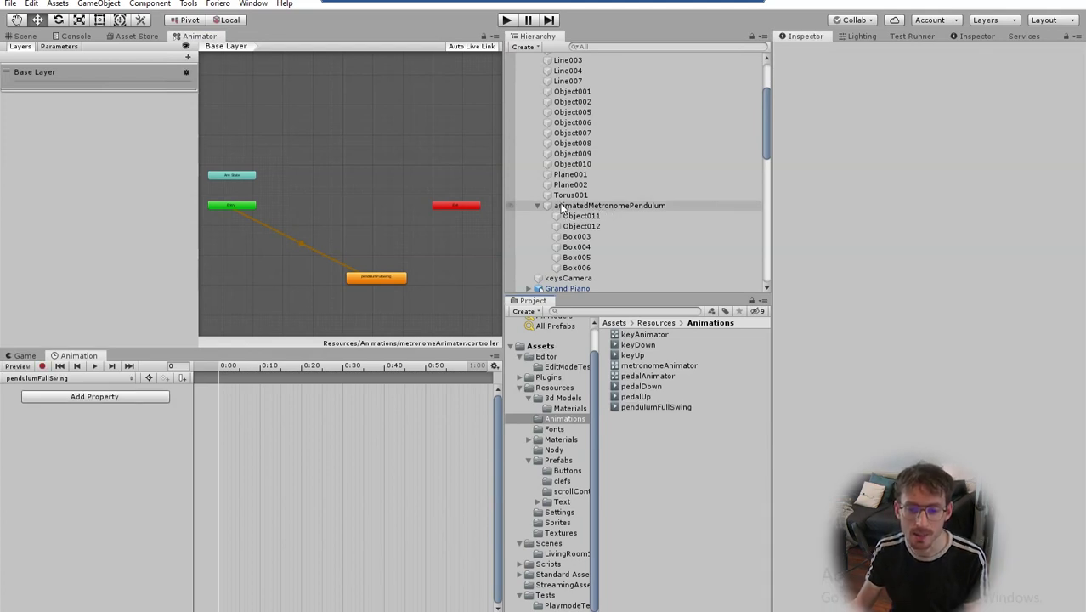
left_click(572, 209)
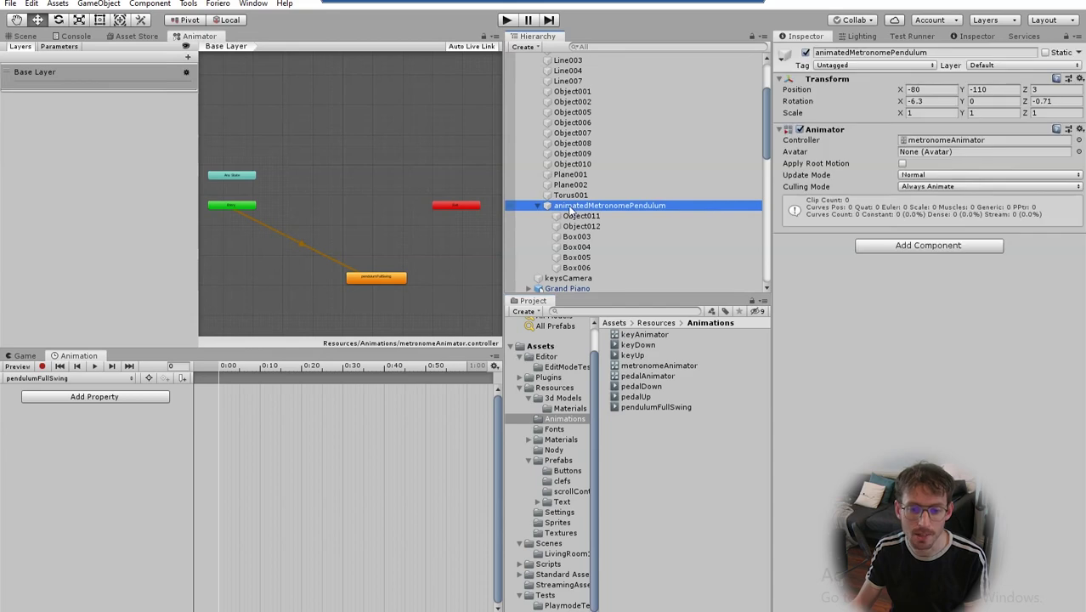
Step: Add the Transform Rotation property to the pendulumFullSwing clip
left_click(24, 36)
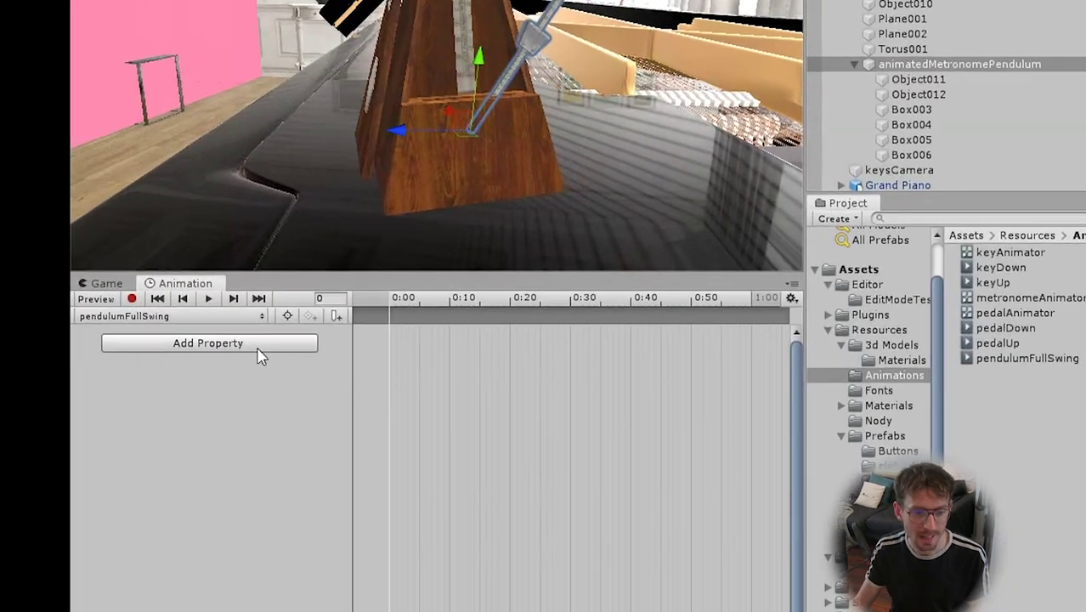
left_click(127, 397)
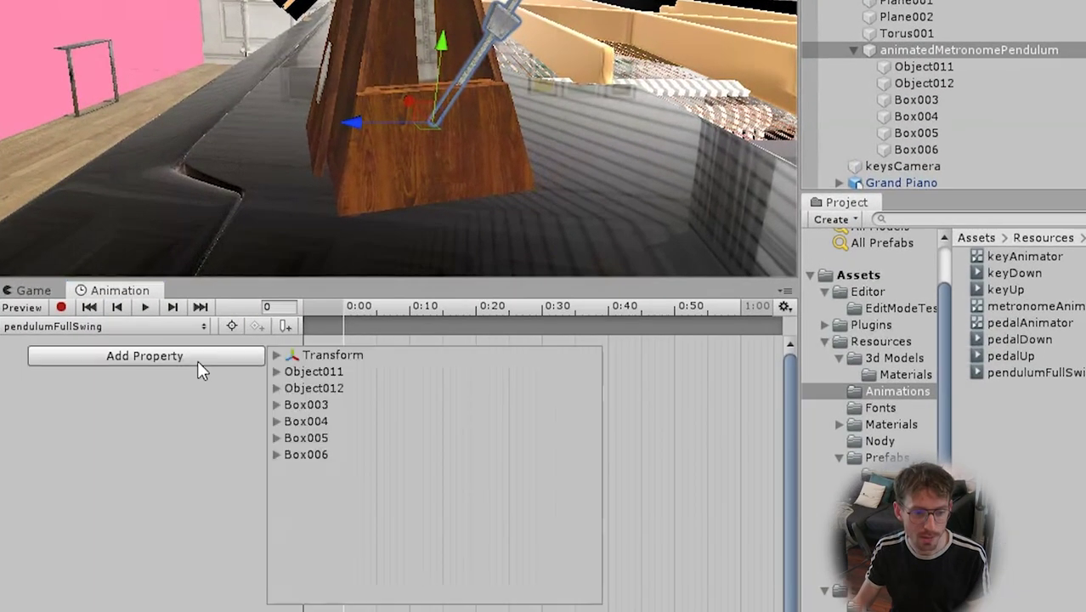
left_click(277, 355)
left_click(348, 388)
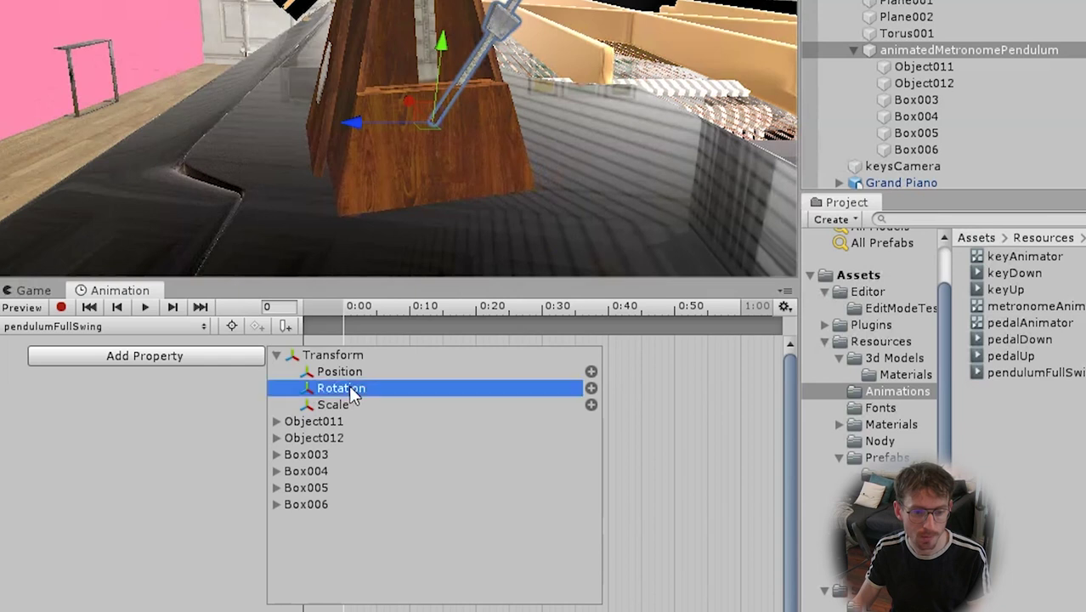
left_click(590, 388)
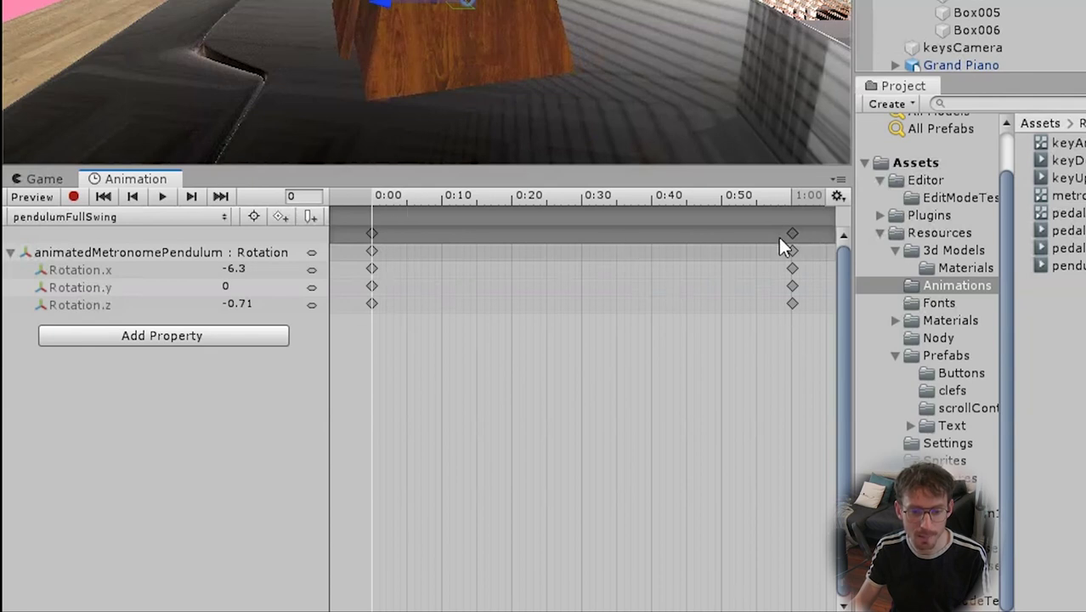
Step: Delete the rotation keyframes at 1:00, leaving only the 0:00 keys
left_click(791, 303)
left_click(798, 354)
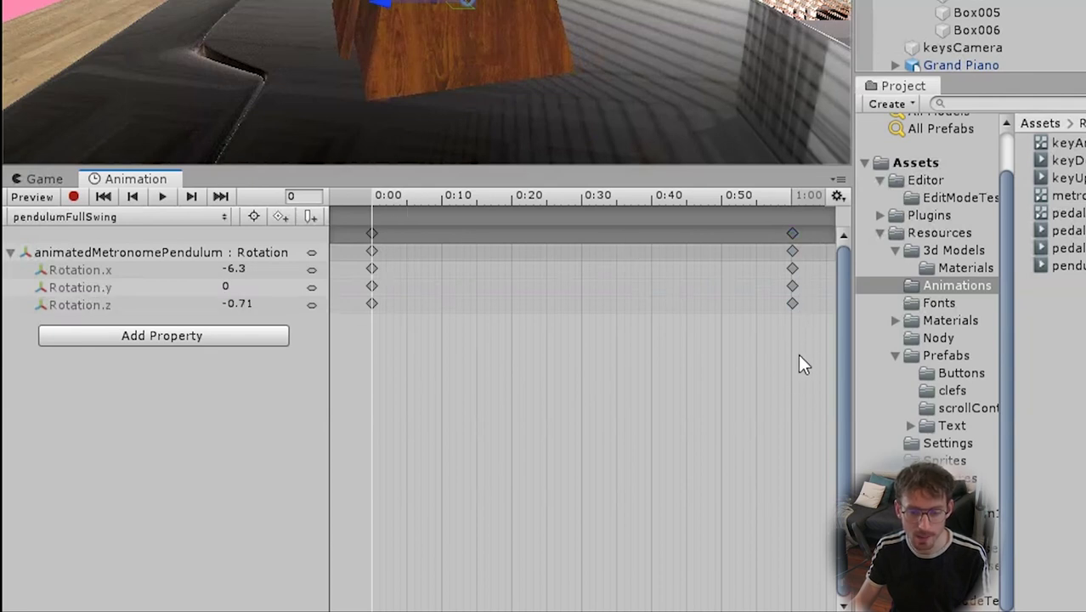
left_click_drag(798, 354, 781, 219)
key("Delete")
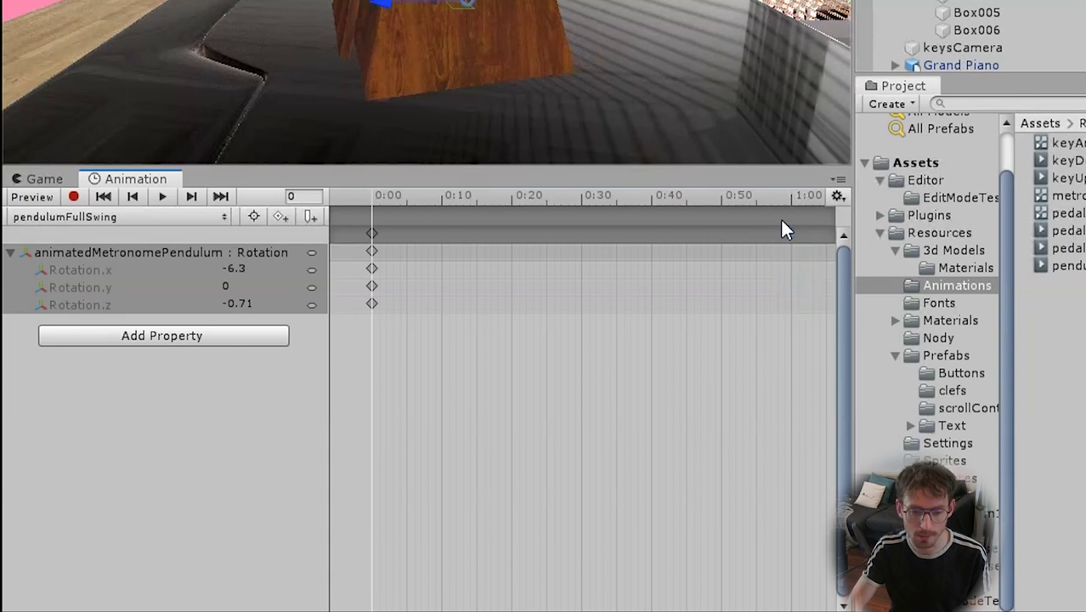
Step: Key the pendulum's Rotation X at 61.27 at the 0:30 mark
left_click(390, 205)
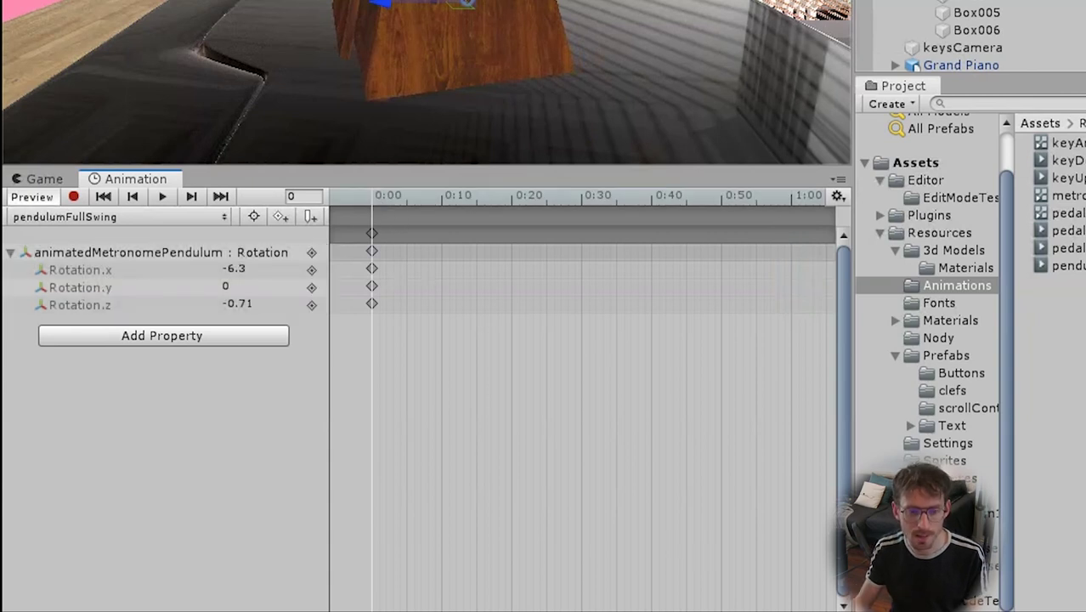
left_click(582, 198)
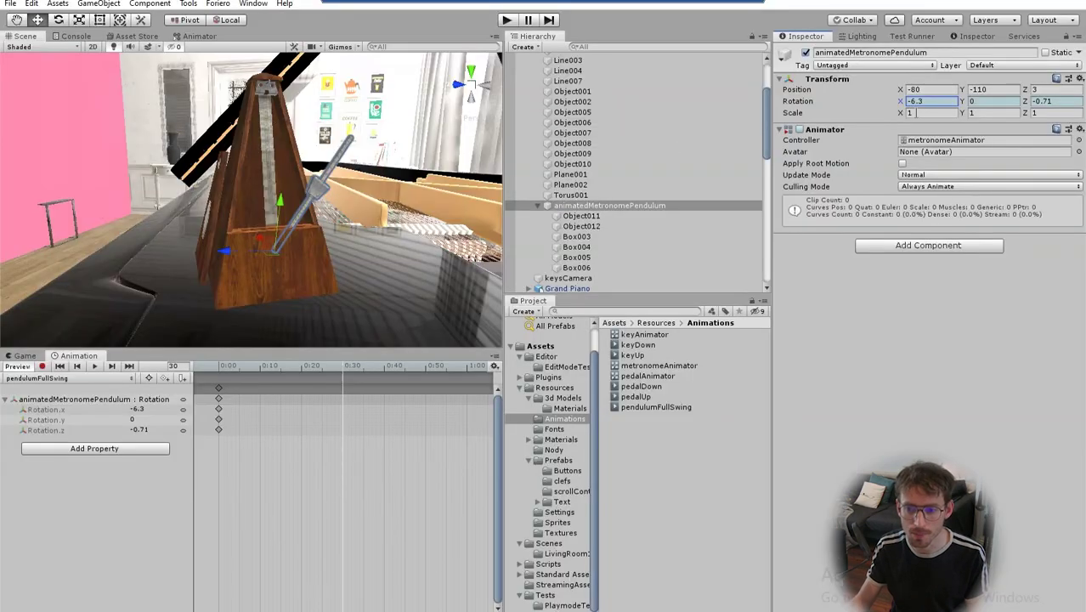
left_click_drag(900, 102, 407, 143)
left_click(178, 378)
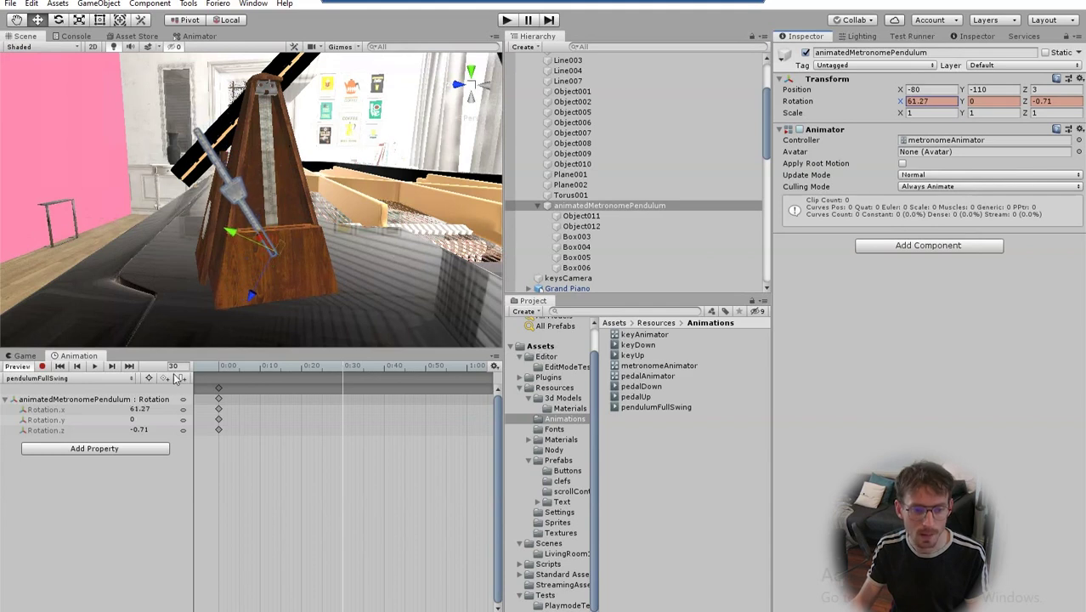
left_click(167, 379)
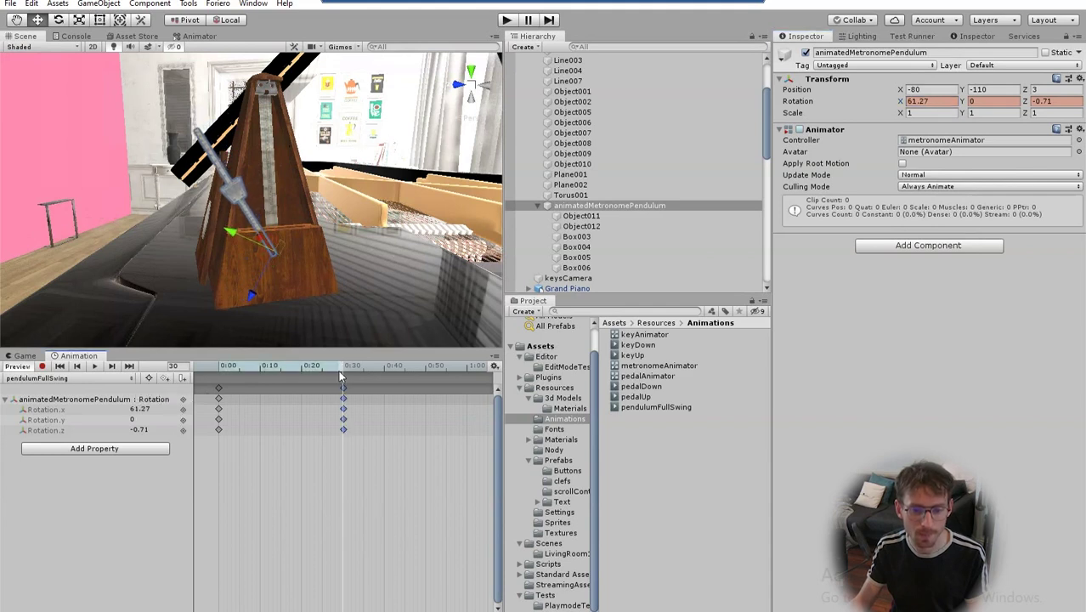
Step: Copy the 0:00 starting keys to 1:00 and play the clip
left_click_drag(340, 375, 468, 367)
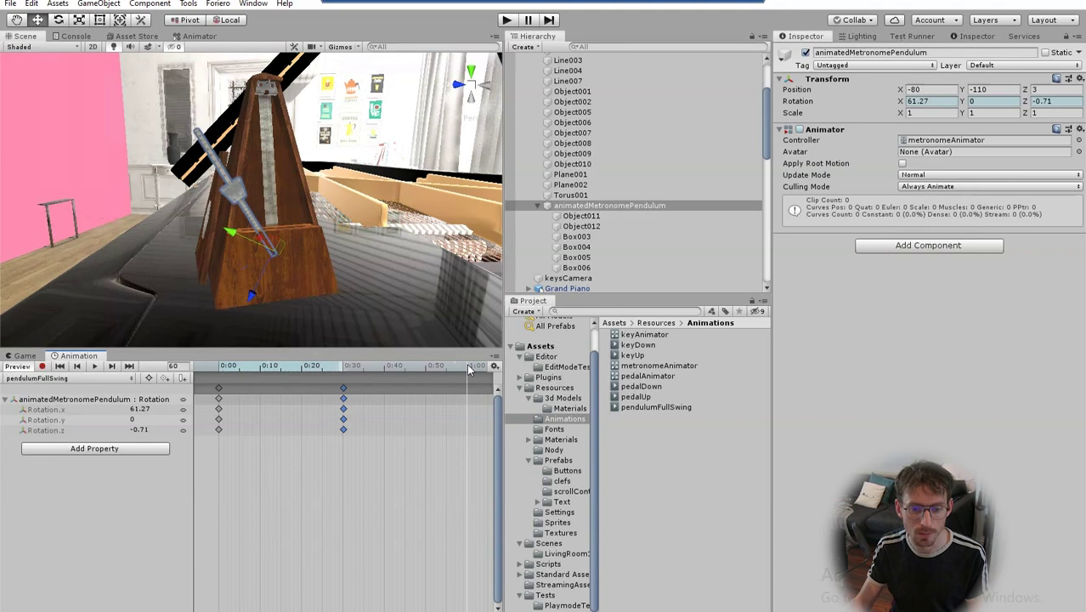
left_click(218, 389)
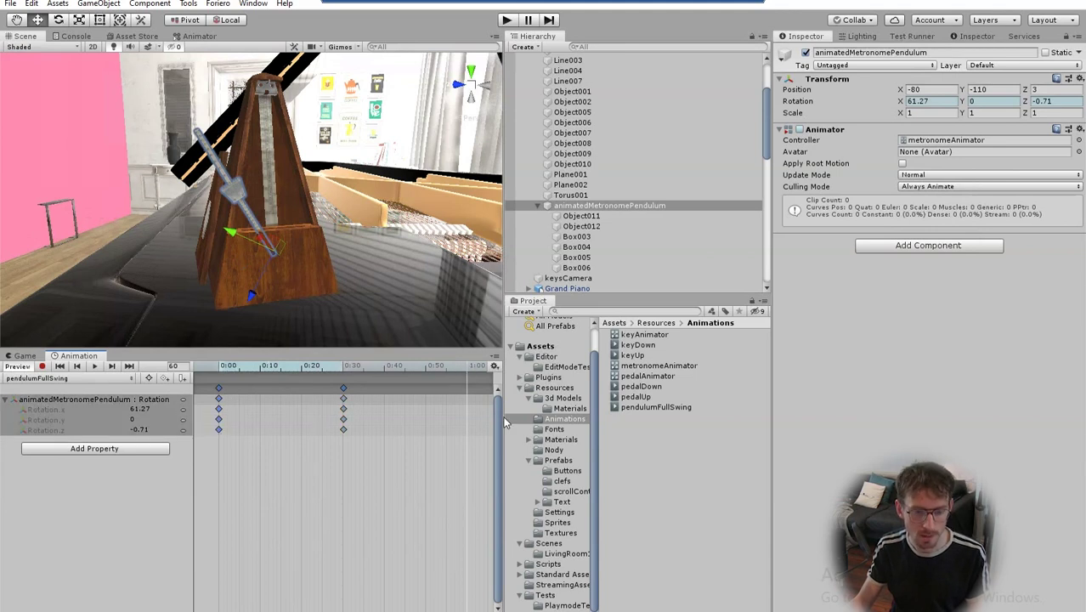
left_click(467, 368)
key("ctrl+v")
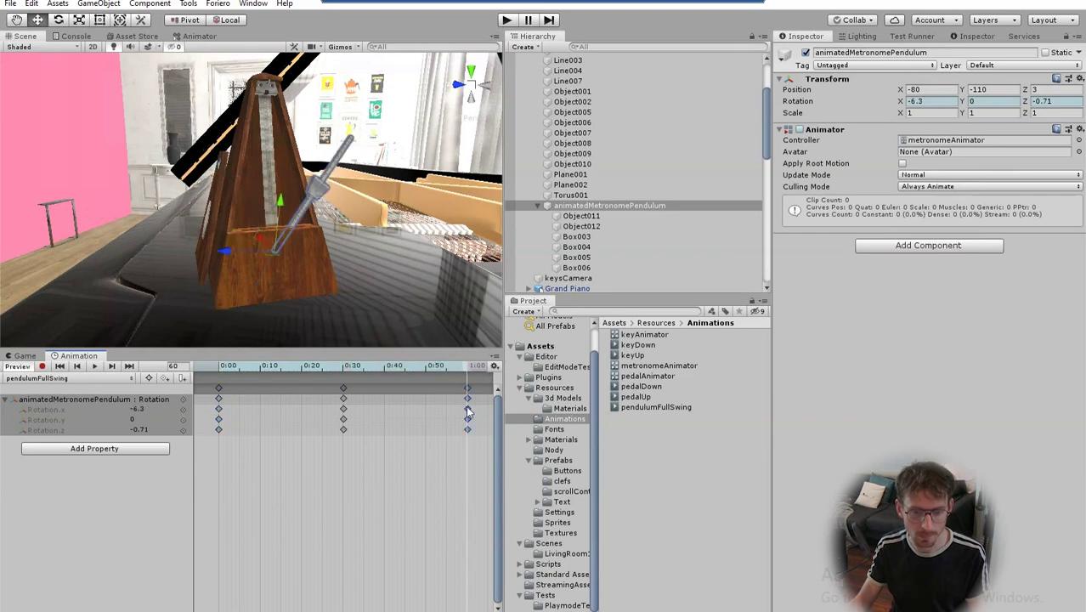
left_click(94, 367)
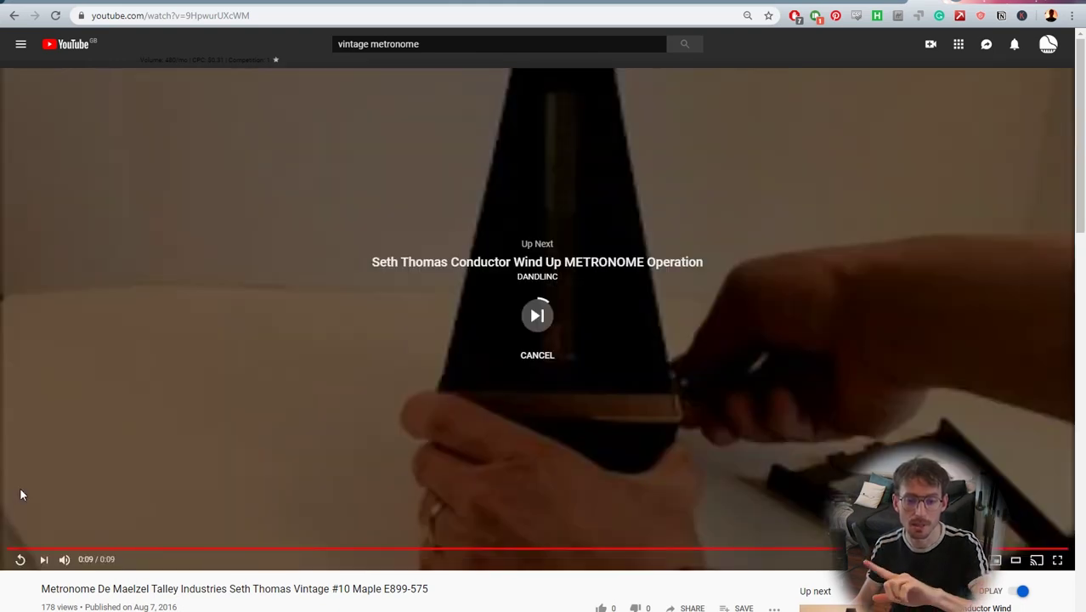
Step: Replay the vintage metronome reference video and pause it at 0:04
left_click(20, 559)
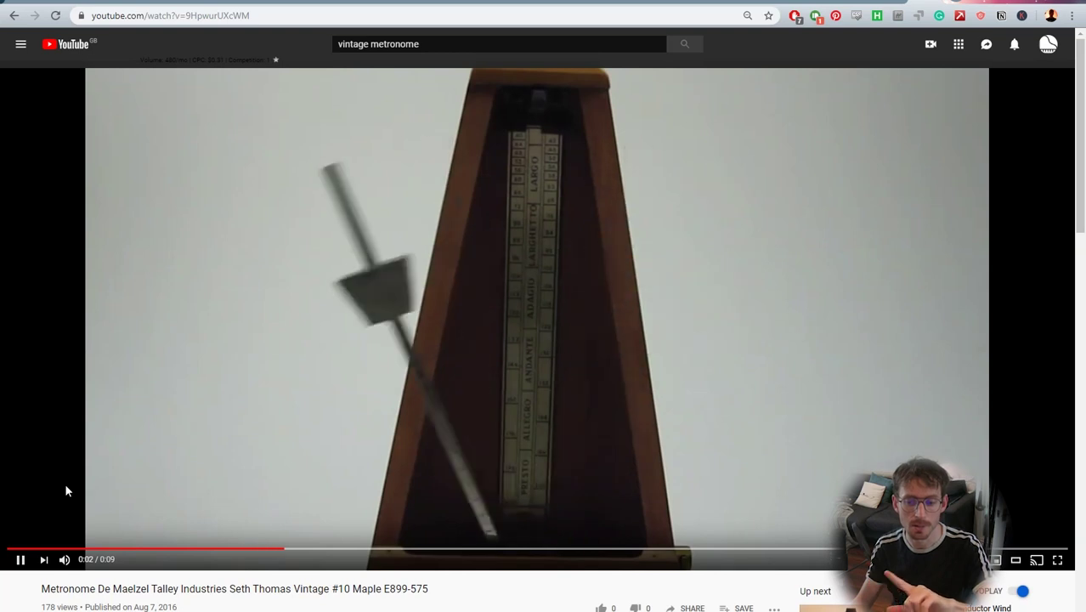
left_click(66, 491)
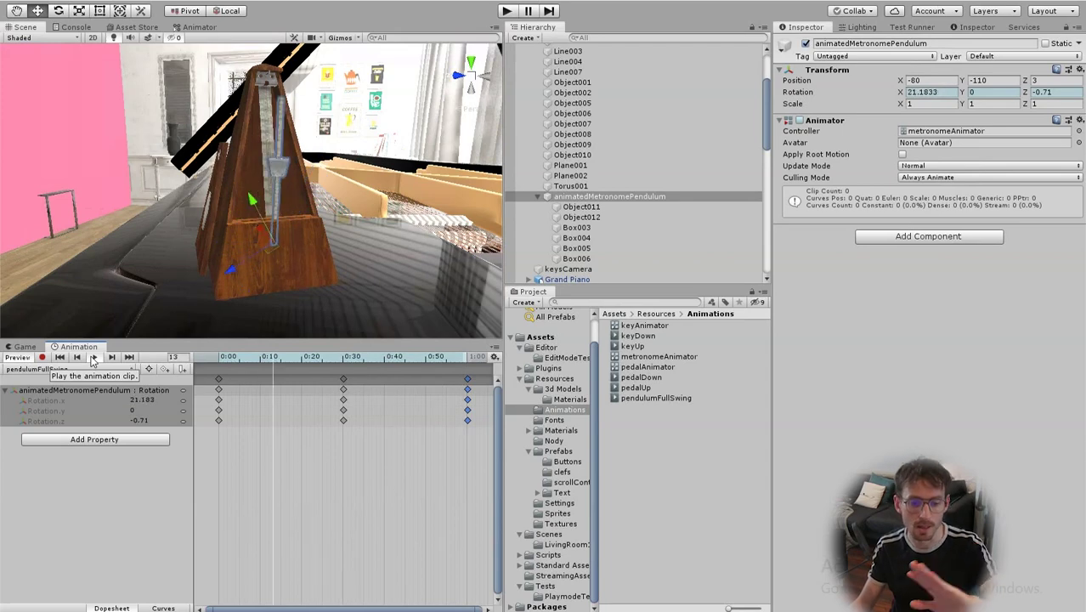
Step: Switch the Animation window to Curves and scrub the Rotation X swing between frames 26 and 15
left_click(162, 607)
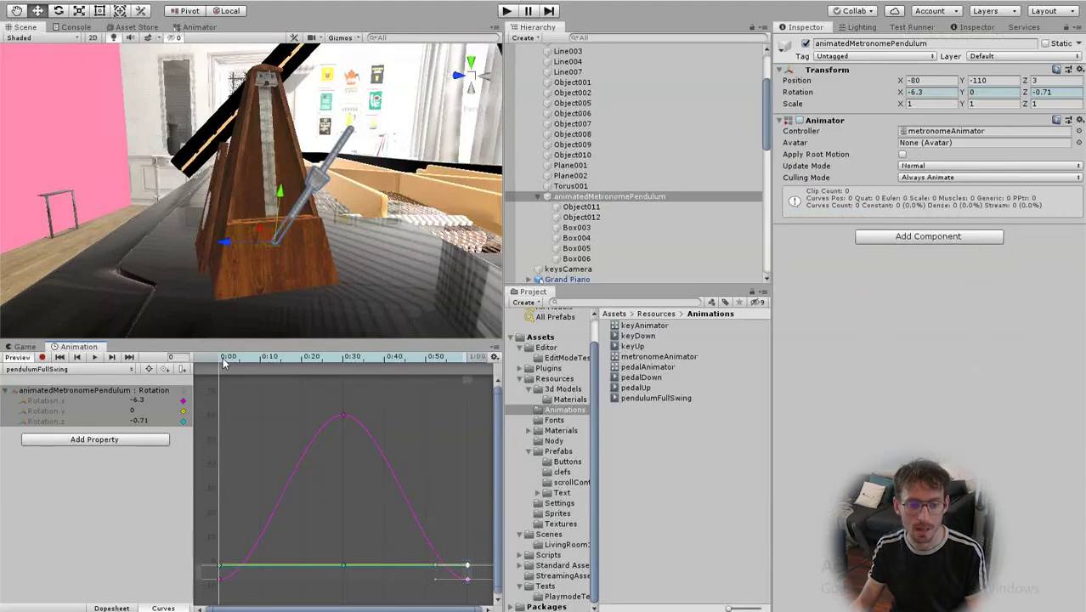
left_click_drag(387, 188, 566, 192)
left_click_drag(332, 365, 234, 586)
Step: Add Rotation X keys near 0:04 and just before the peak at 0:25 (56.9)
right_click(236, 577)
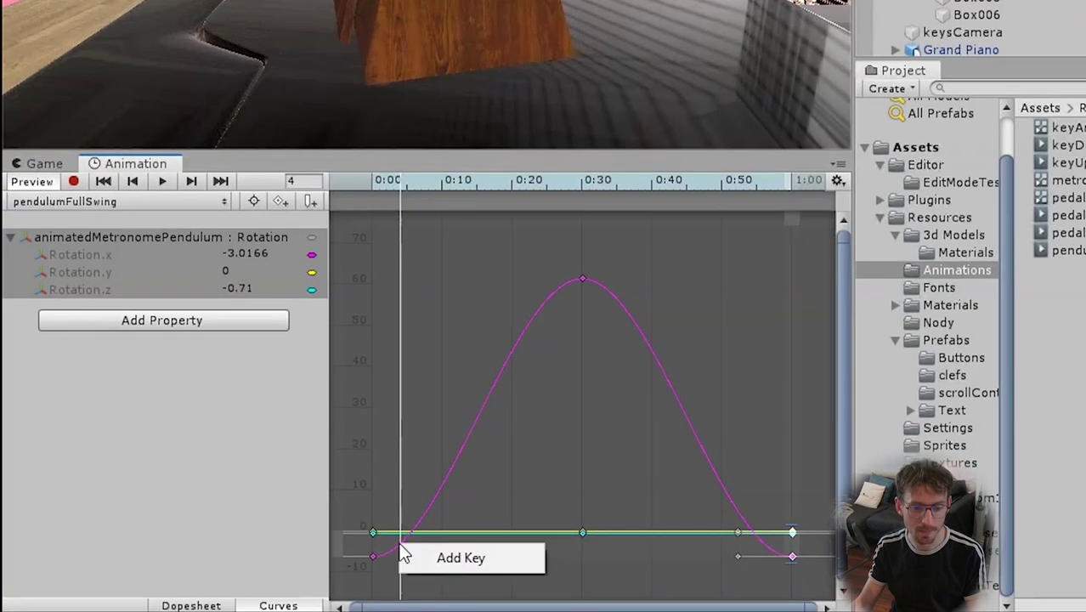
left_click(264, 580)
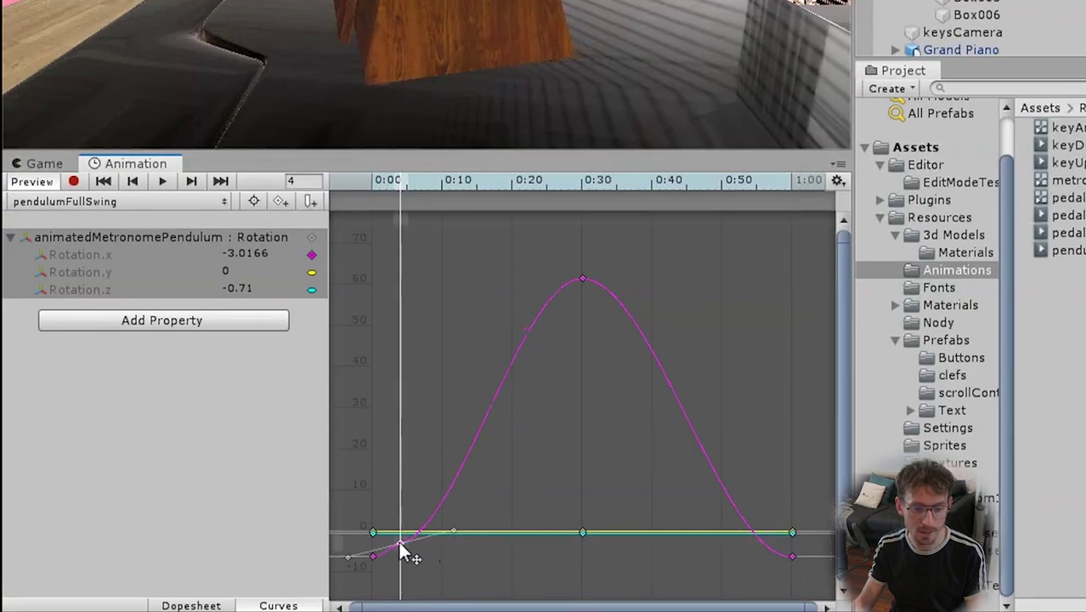
left_click_drag(400, 543, 412, 547)
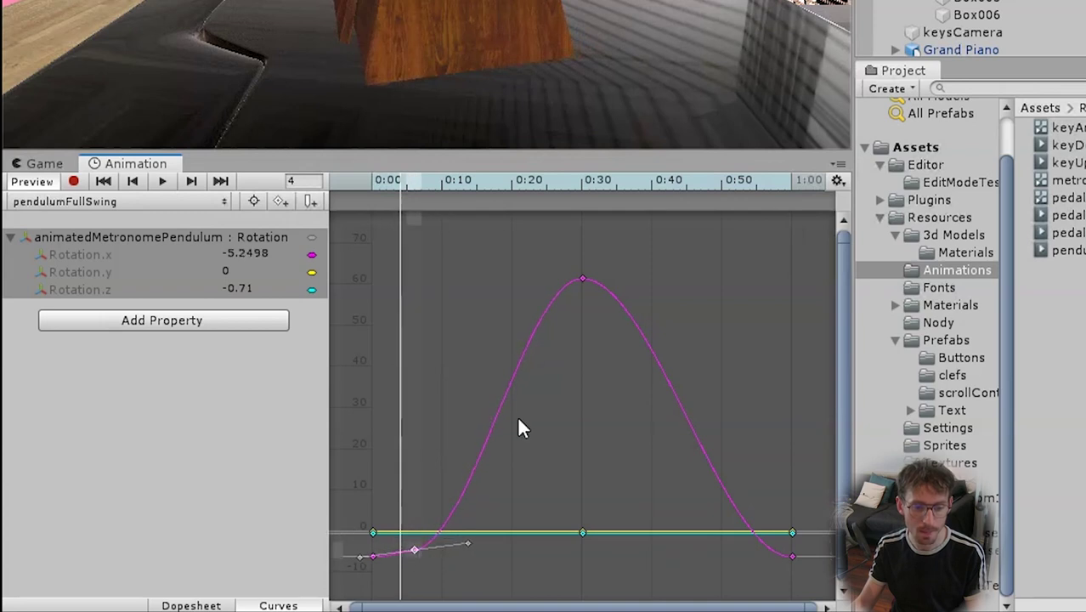
right_click(554, 288)
left_click(563, 299)
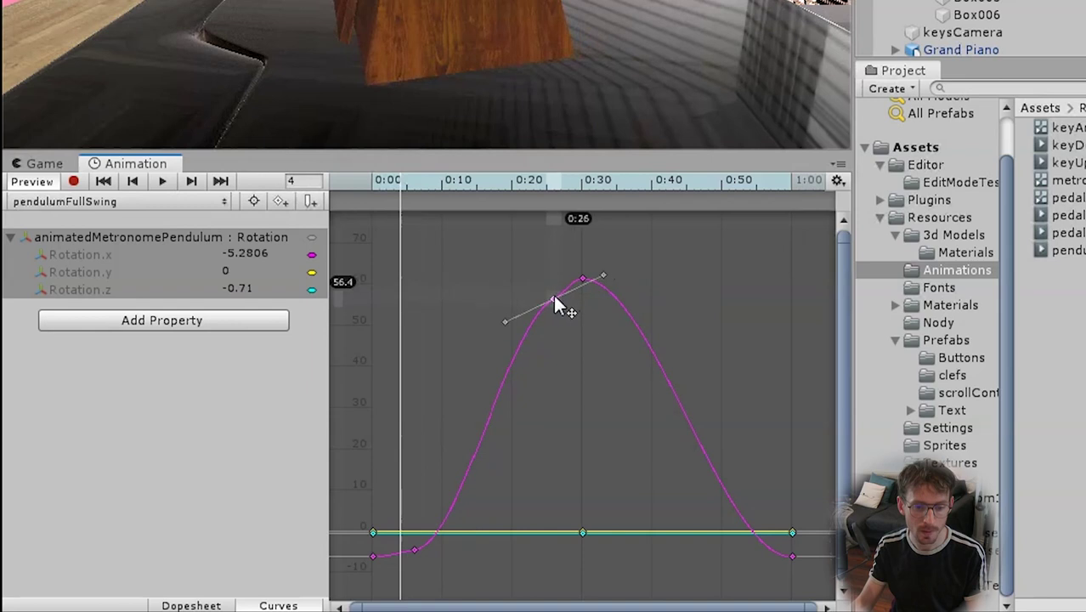
left_click_drag(554, 299, 552, 289)
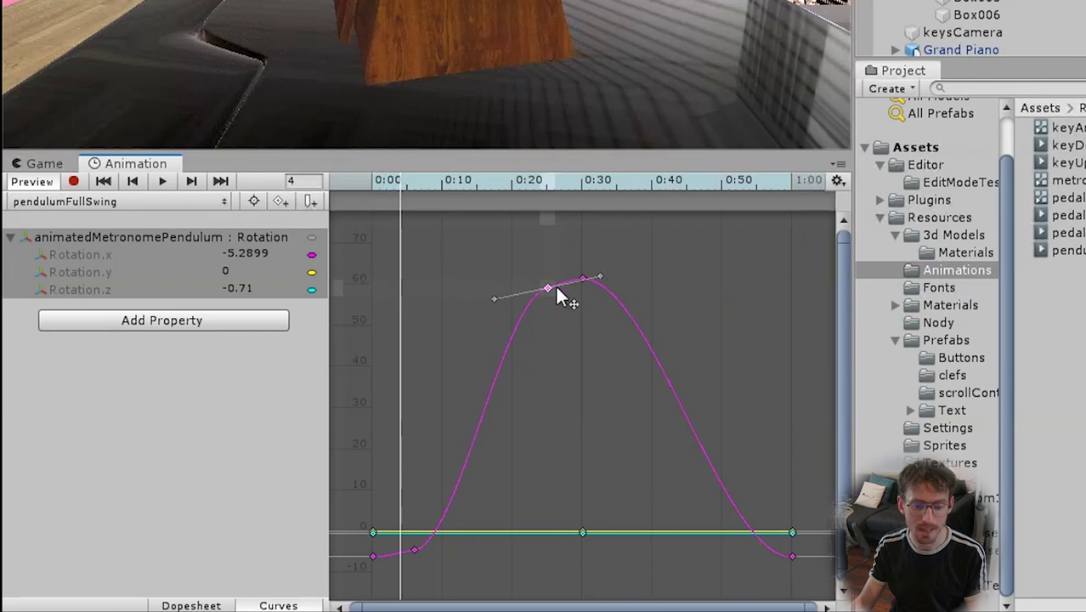
Step: Add keys at 0:35 (59.3) and near 0:55 (-4.2), then play the eased swing
right_click(609, 295)
left_click(627, 306)
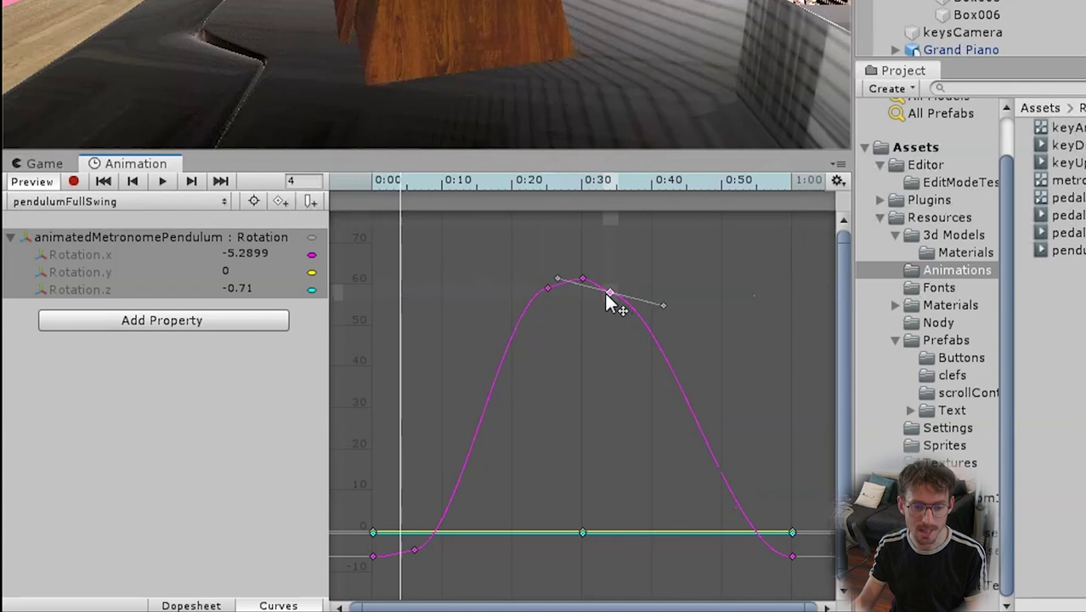
left_click_drag(608, 296, 609, 288)
right_click(756, 529)
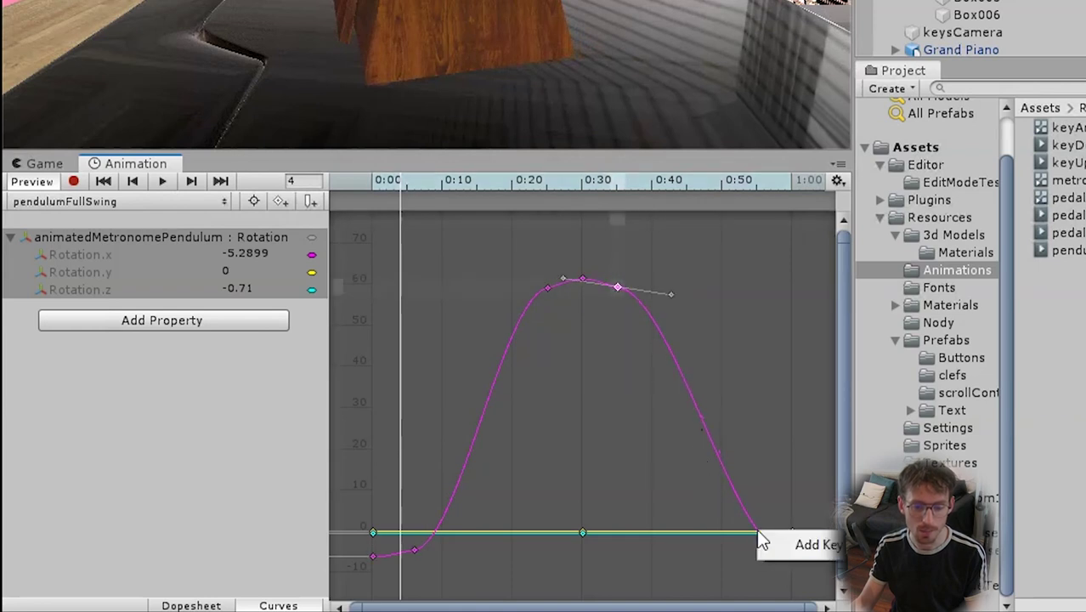
left_click(769, 546)
left_click_drag(759, 530, 755, 546)
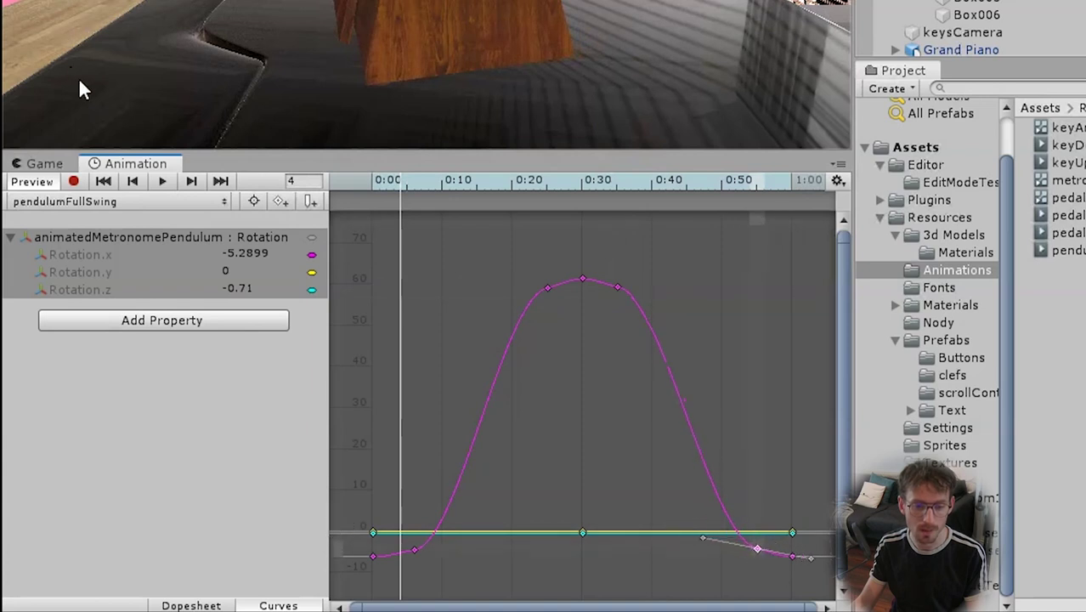
left_click(162, 181)
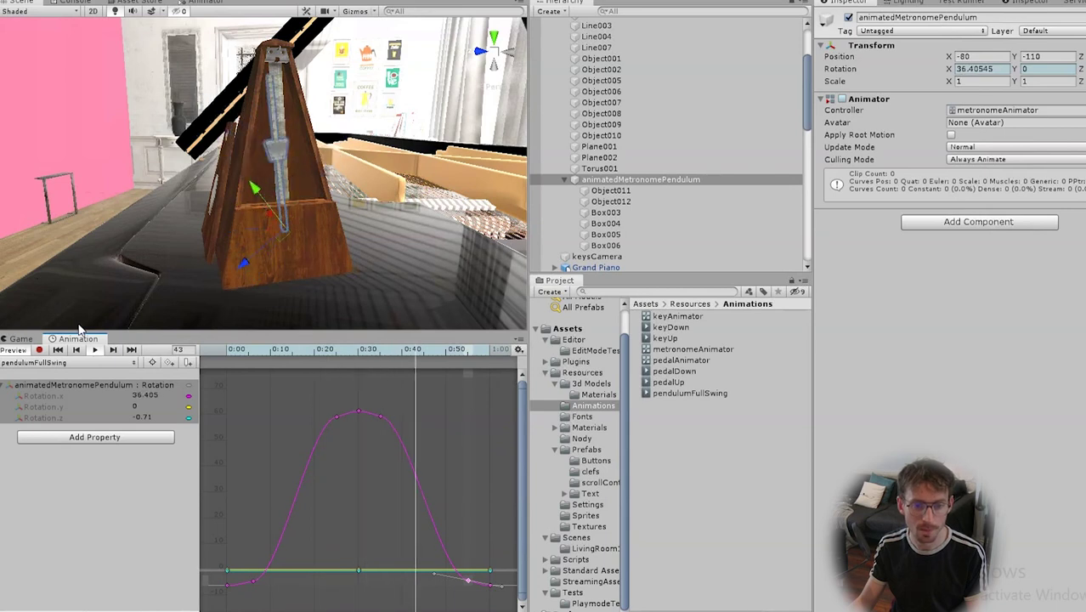
Step: Drag the Rotation X keys near 0:03, 0:22 and 0:37 to reshape the curve, previewing playback
left_click(95, 349)
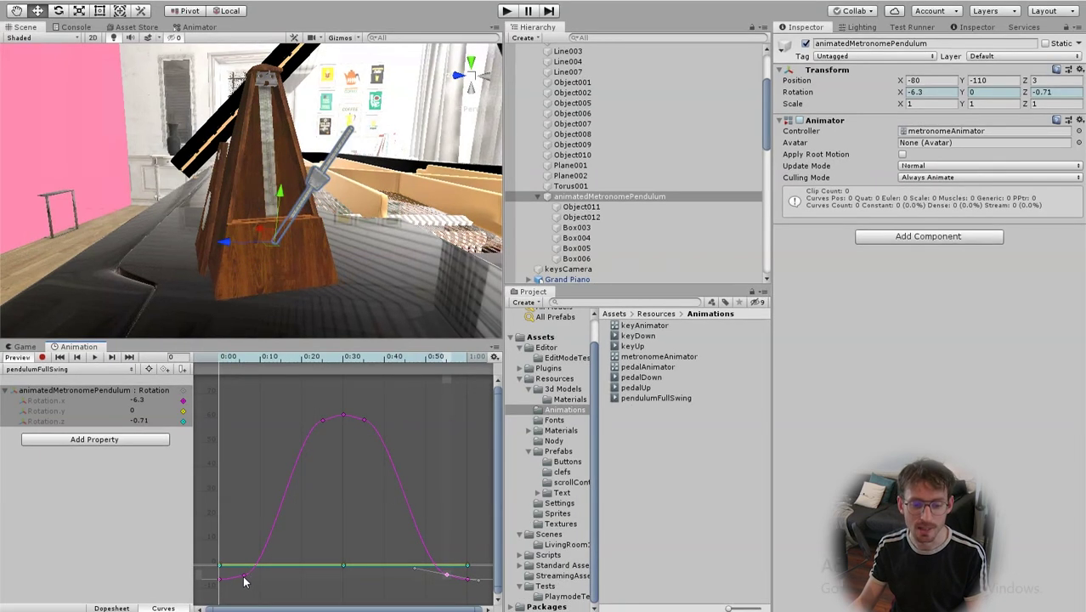
left_click_drag(244, 579, 253, 572)
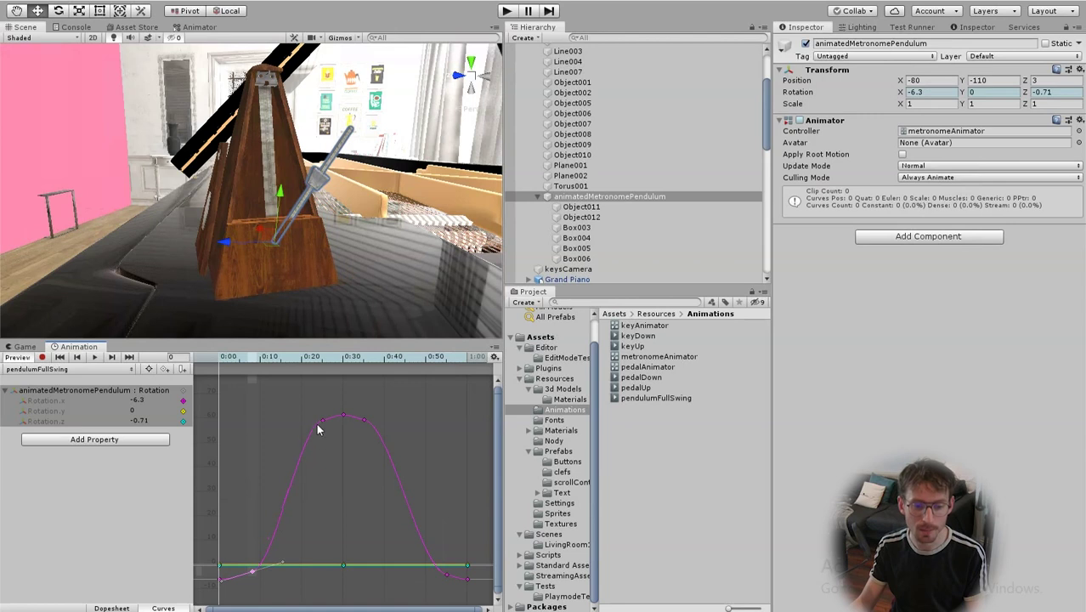
left_click_drag(320, 427, 376, 422)
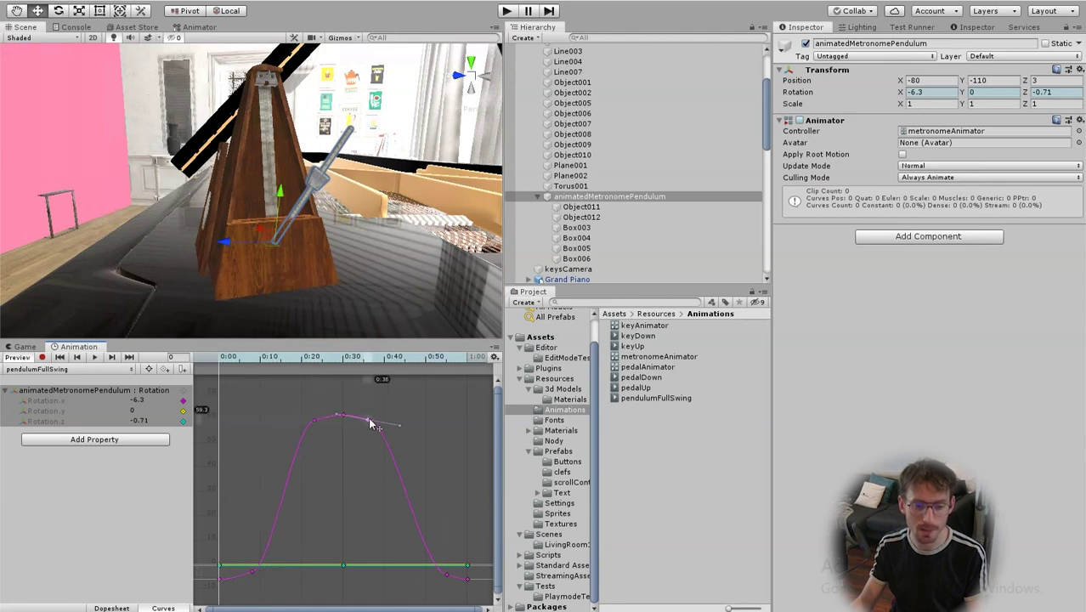
left_click(94, 357)
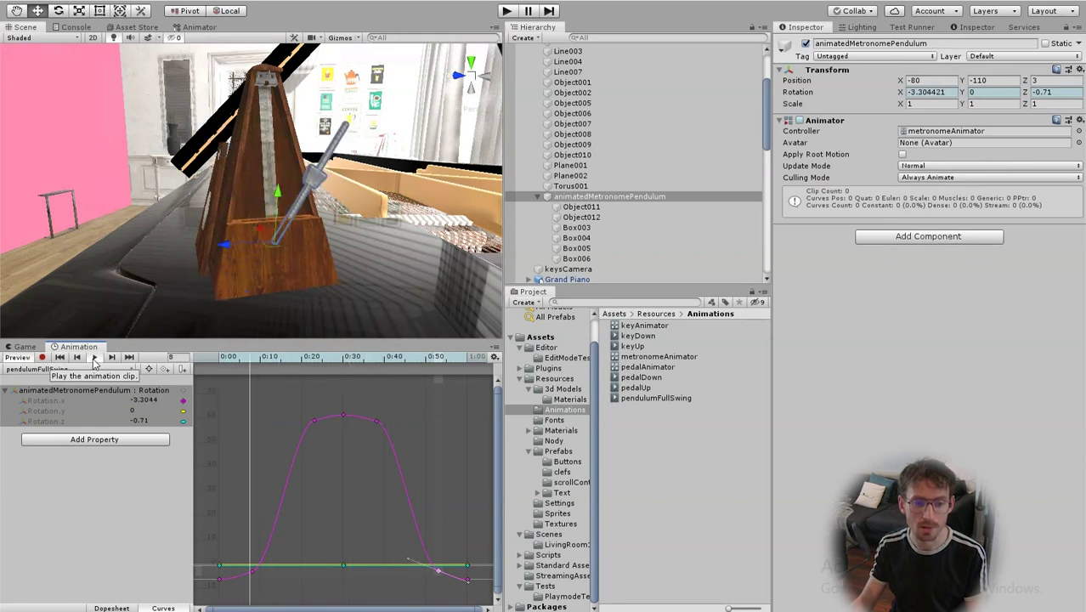
left_click_drag(377, 421, 378, 448)
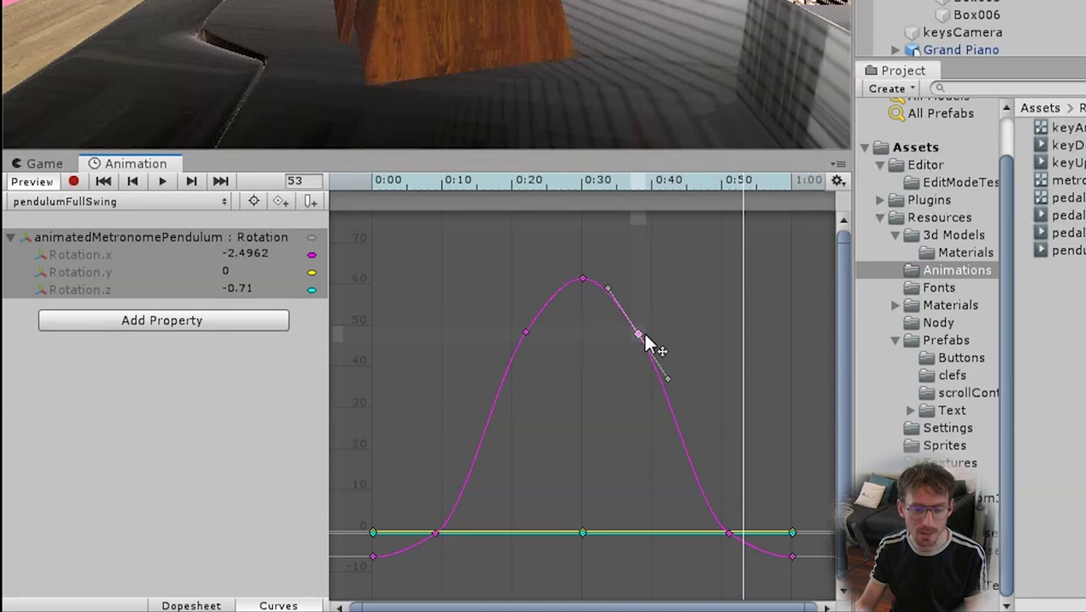
Step: Try Flat, then Broken tangents on the falling-side key, angling its right tangent, then undo
right_click(637, 335)
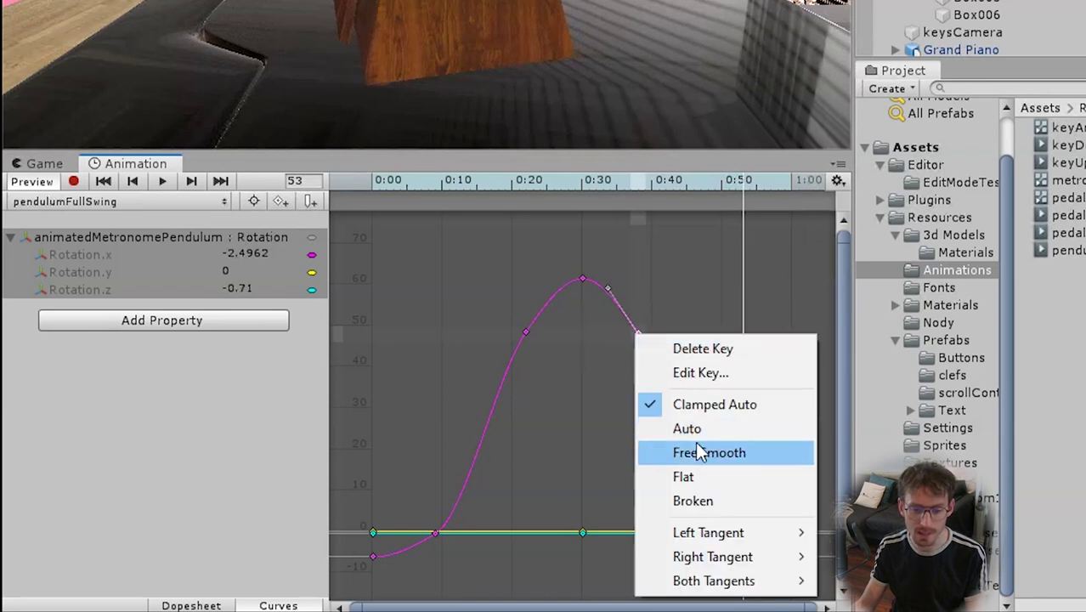
left_click(731, 488)
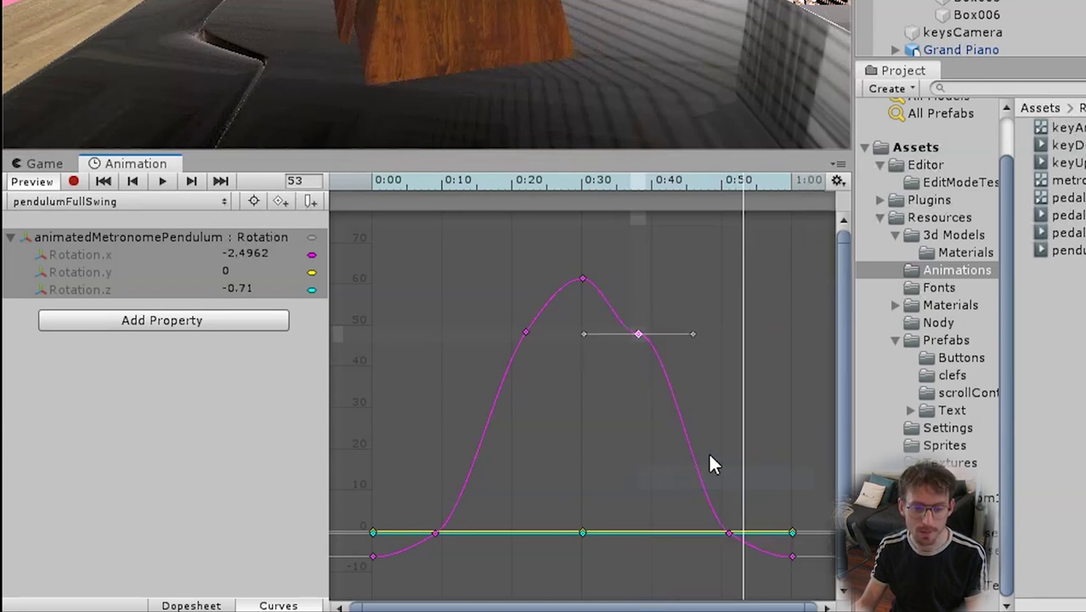
right_click(642, 339)
left_click(732, 504)
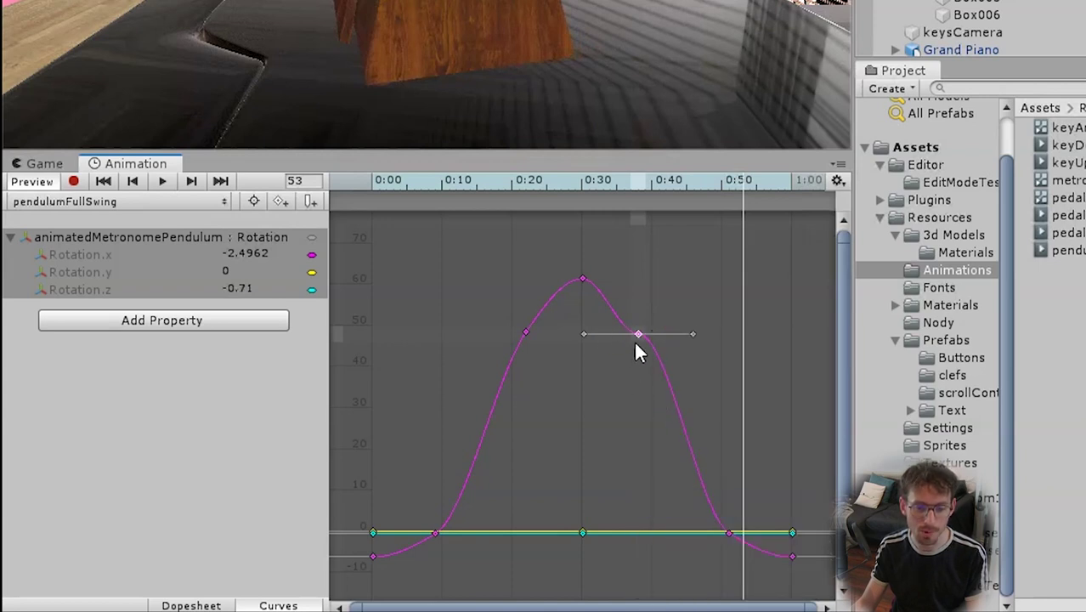
left_click_drag(693, 335, 718, 296)
key("ctrl+z")
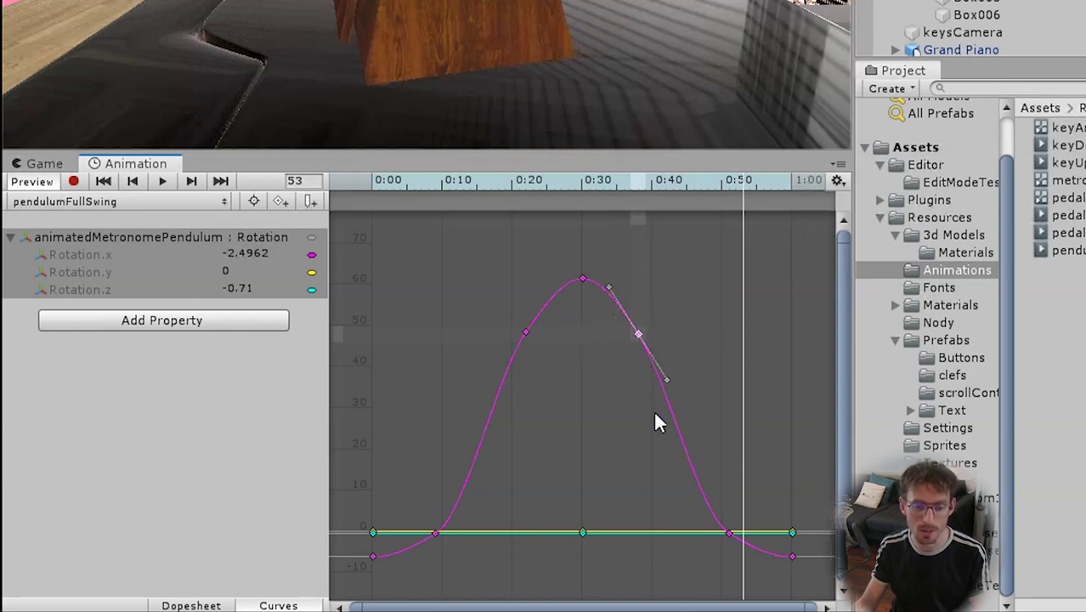
Step: Give the falling-slope key Free Smooth tangents and drag its tangent to ease the descent
right_click(640, 340)
left_click(705, 449)
left_click_drag(665, 380, 682, 412)
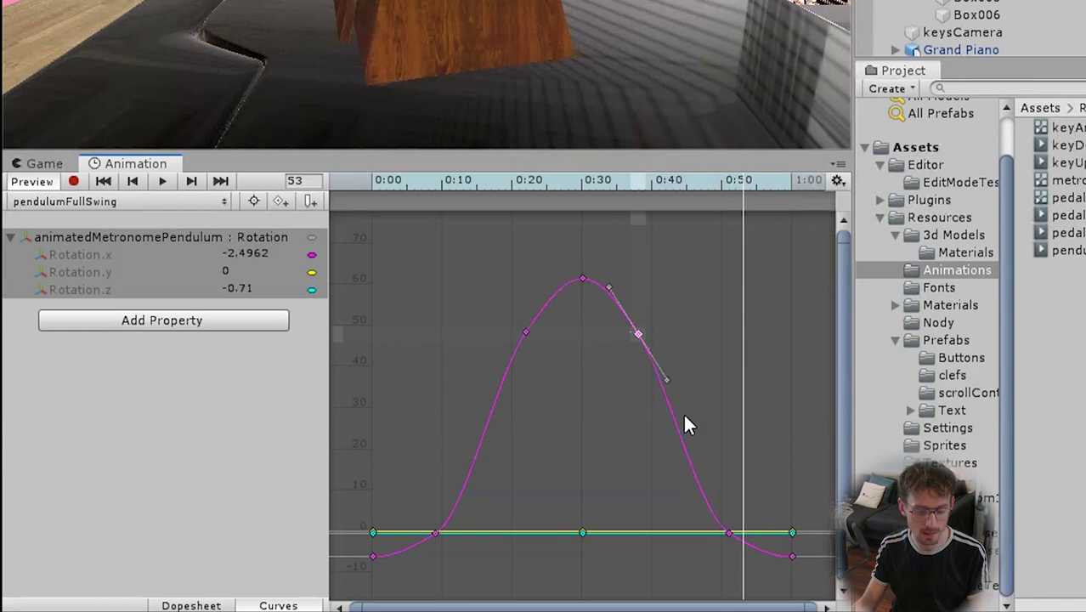
Step: Delete the key near 0:10 on the rise, then restore it with undo
left_click(526, 333)
key("Delete")
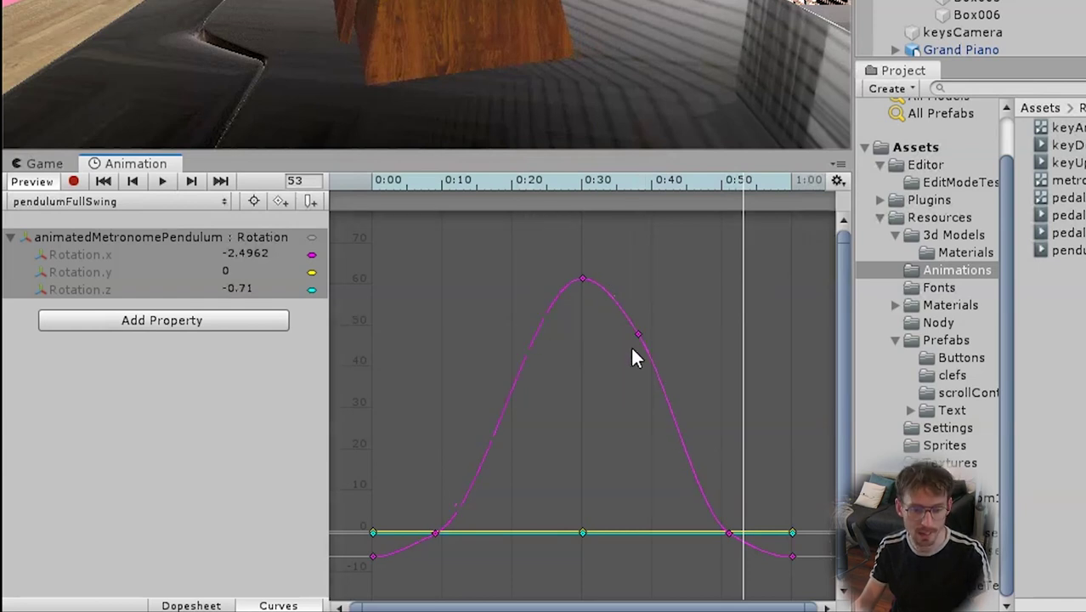
key("ctrl+z")
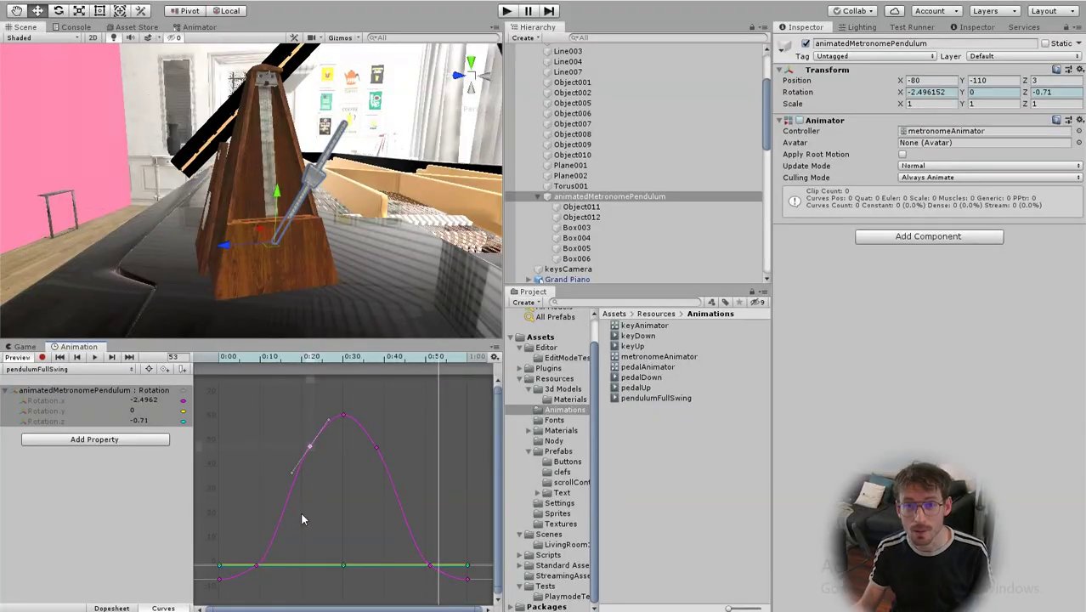